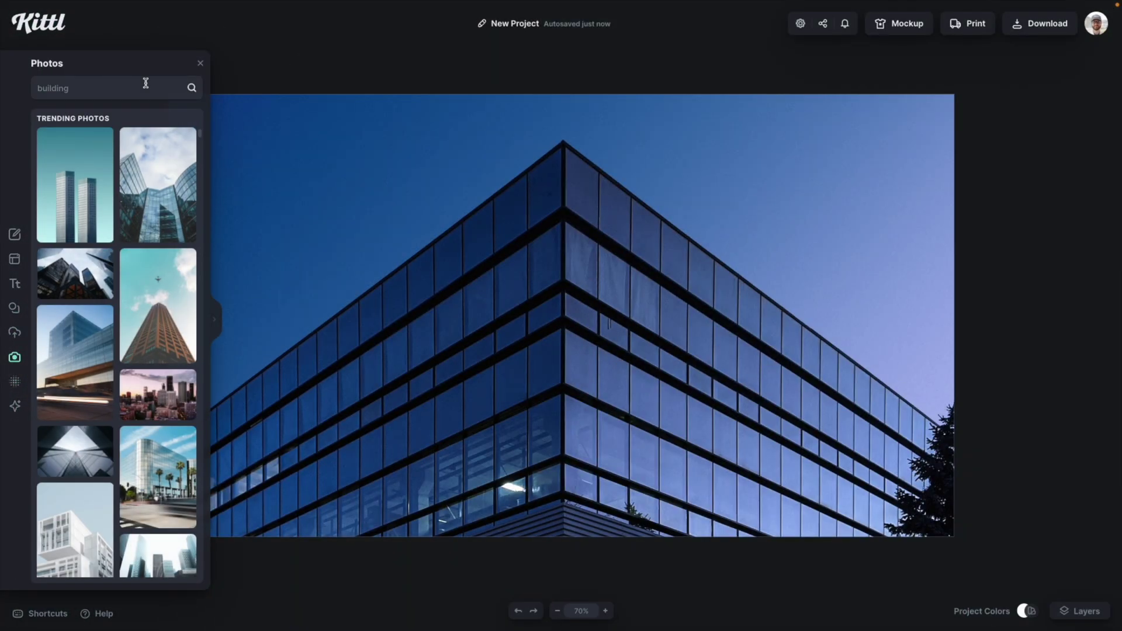
Close the photo library and add a text object reading "corner" over the building photo
{"action": "left_click", "coordinate": [200, 63]}
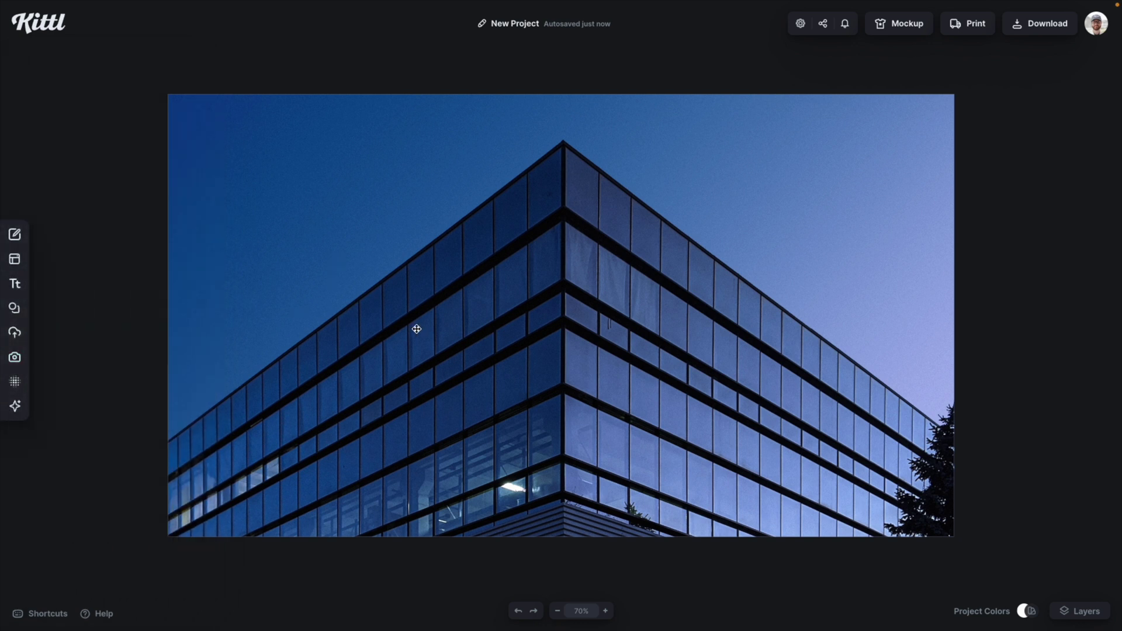
{"action": "type", "text": "ta"}
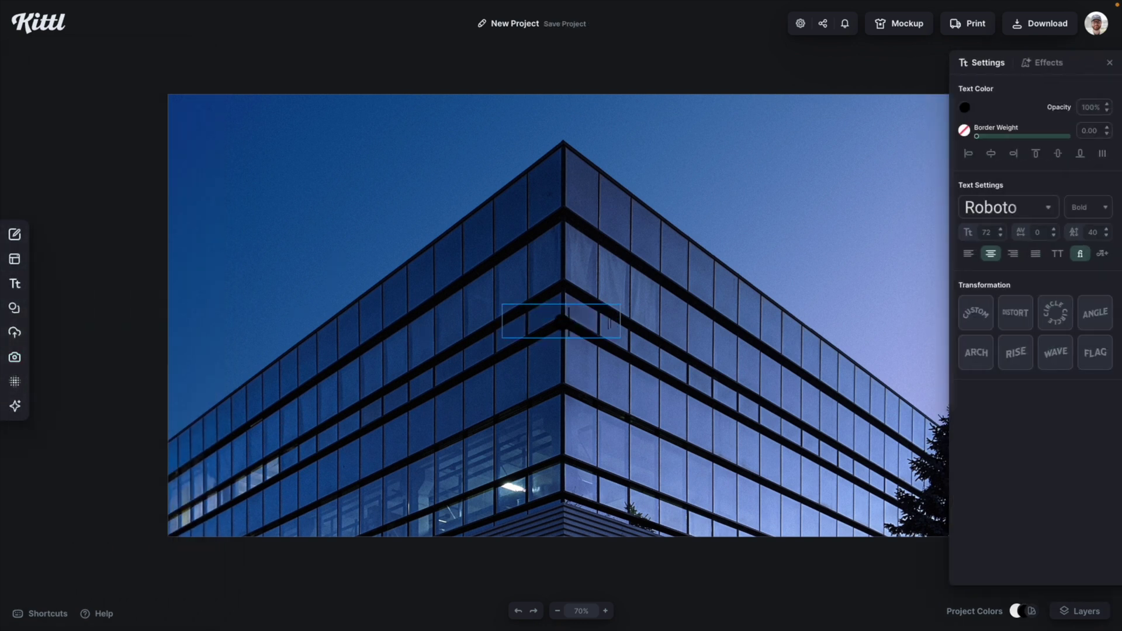
{"action": "type", "text": "corner"}
{"action": "key", "text": "Escape"}
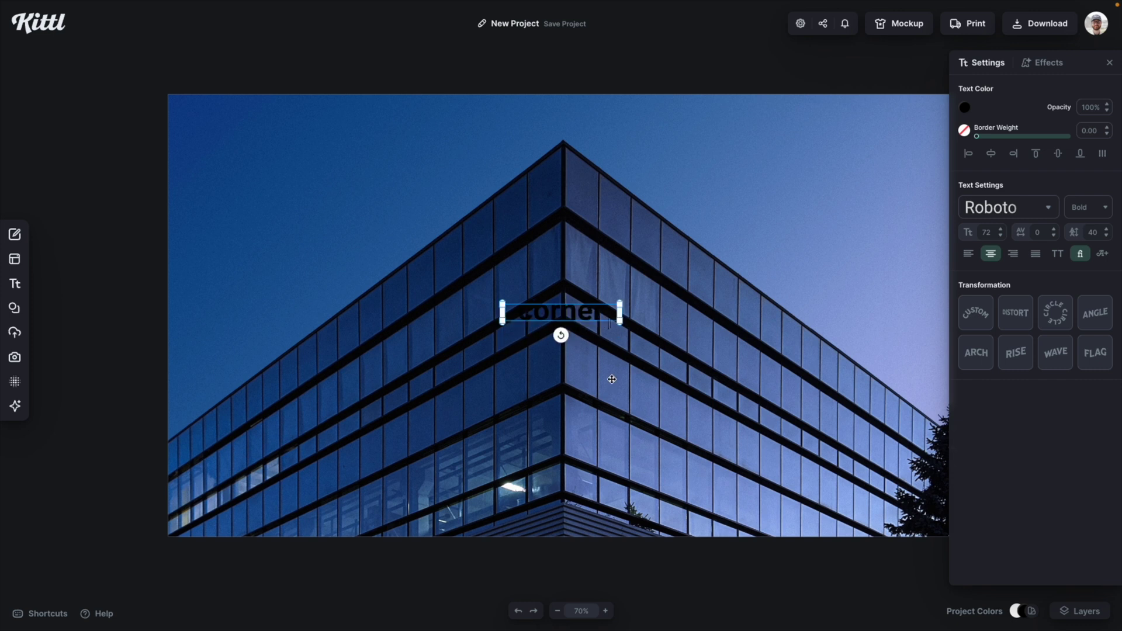
Recolour the text to a bright yellow-orange and move it onto the building's left facade, beside the corner edge
{"action": "left_click", "coordinate": [966, 109]}
{"action": "left_click", "coordinate": [824, 249]}
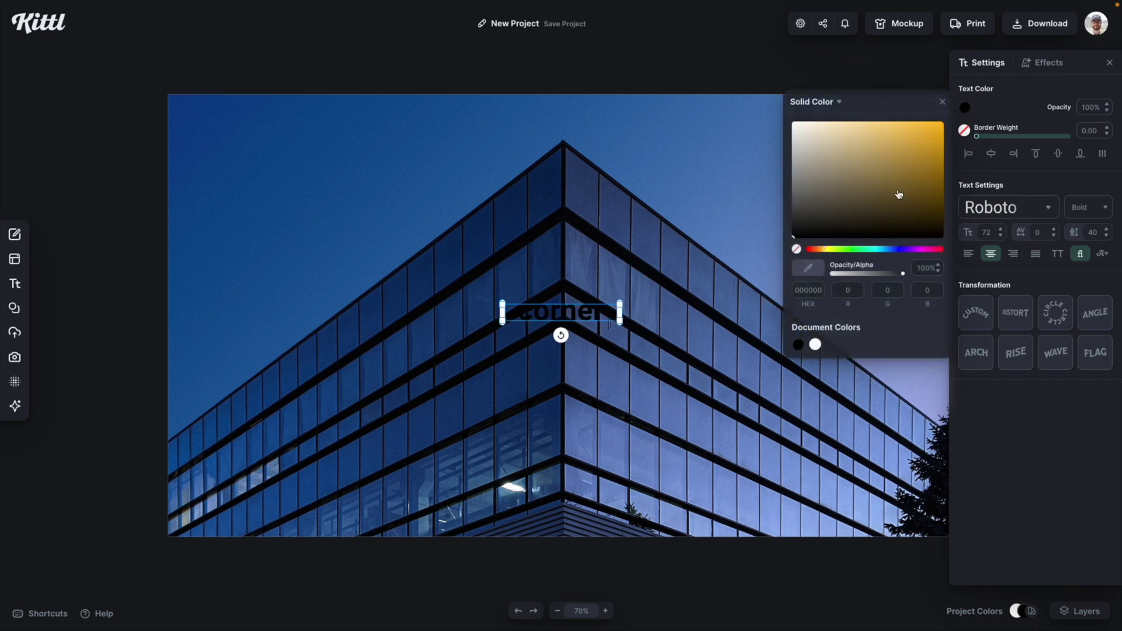
{"action": "left_click", "coordinate": [934, 135]}
{"action": "left_click_drag", "start_coordinate": [934, 135], "coordinate": [940, 126]}
{"action": "left_click_drag", "start_coordinate": [573, 314], "coordinate": [542, 283]}
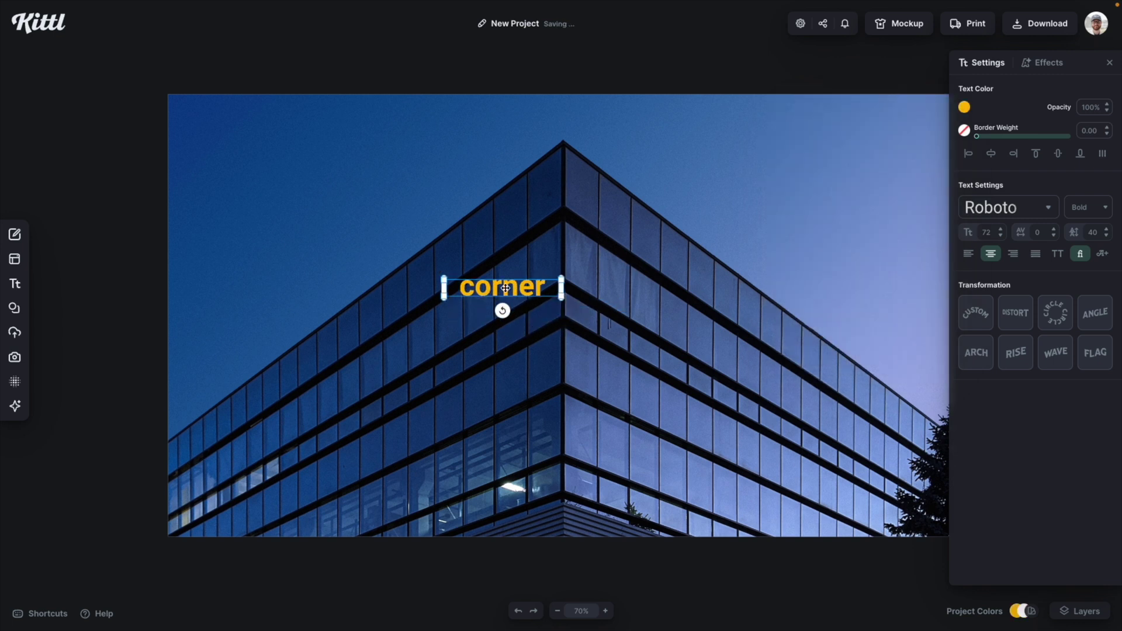
Apply the Angle transformation so the text slopes along the left facade, and set it in all caps
{"action": "left_click", "coordinate": [1095, 313]}
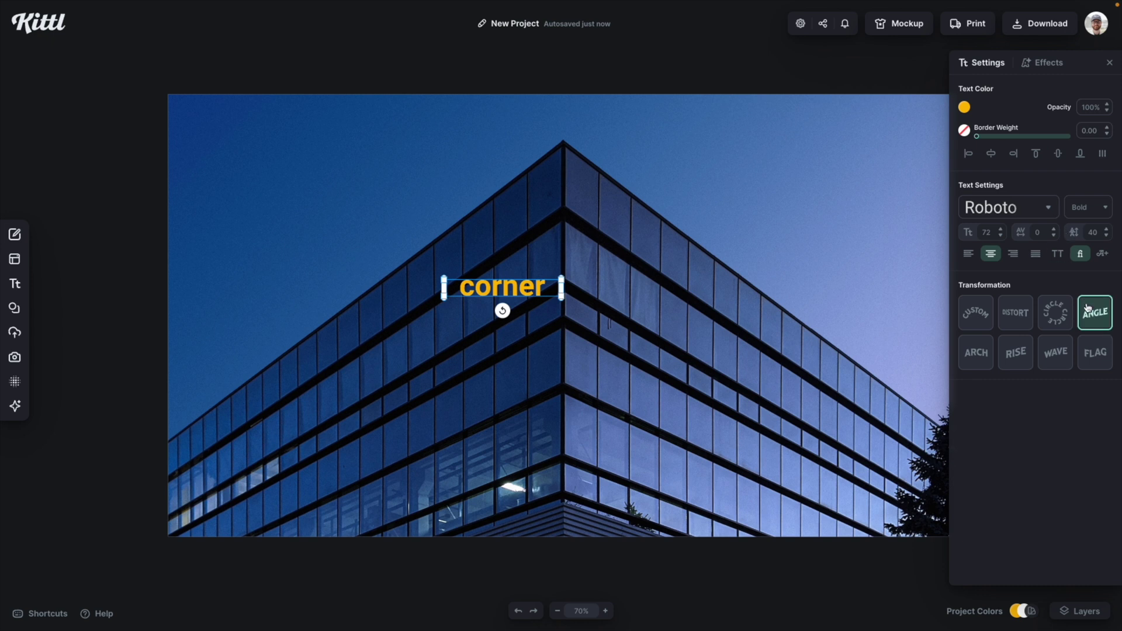
{"action": "left_click_drag", "start_coordinate": [562, 284], "coordinate": [567, 244]}
{"action": "left_click_drag", "start_coordinate": [445, 307], "coordinate": [443, 325]}
{"action": "left_click", "coordinate": [1056, 257]}
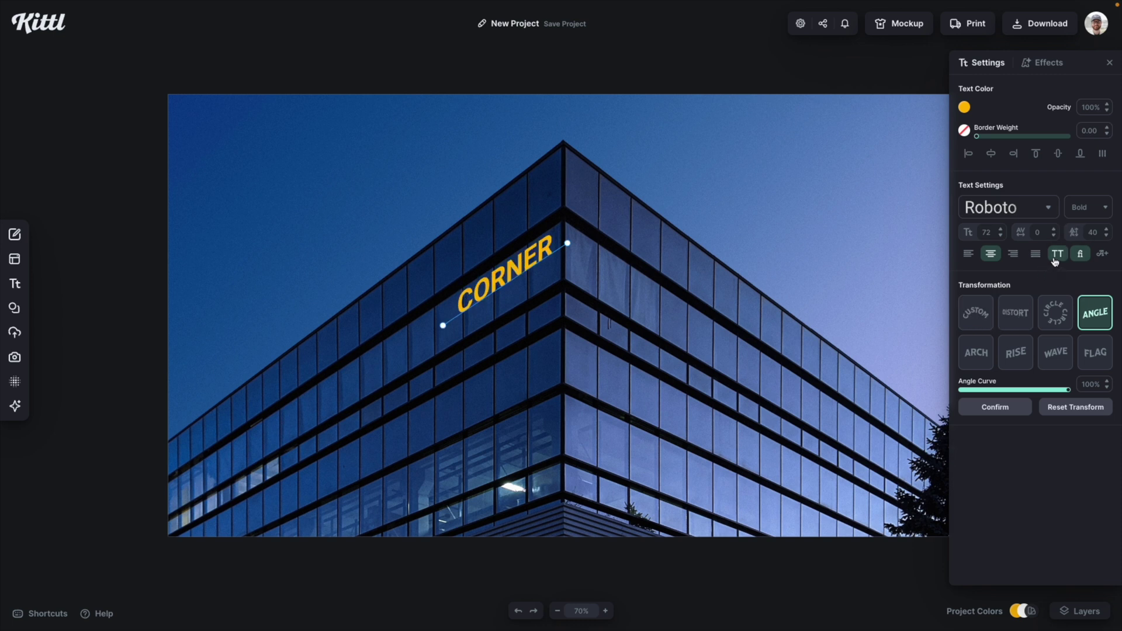
{"action": "left_click_drag", "start_coordinate": [445, 328], "coordinate": [443, 327]}
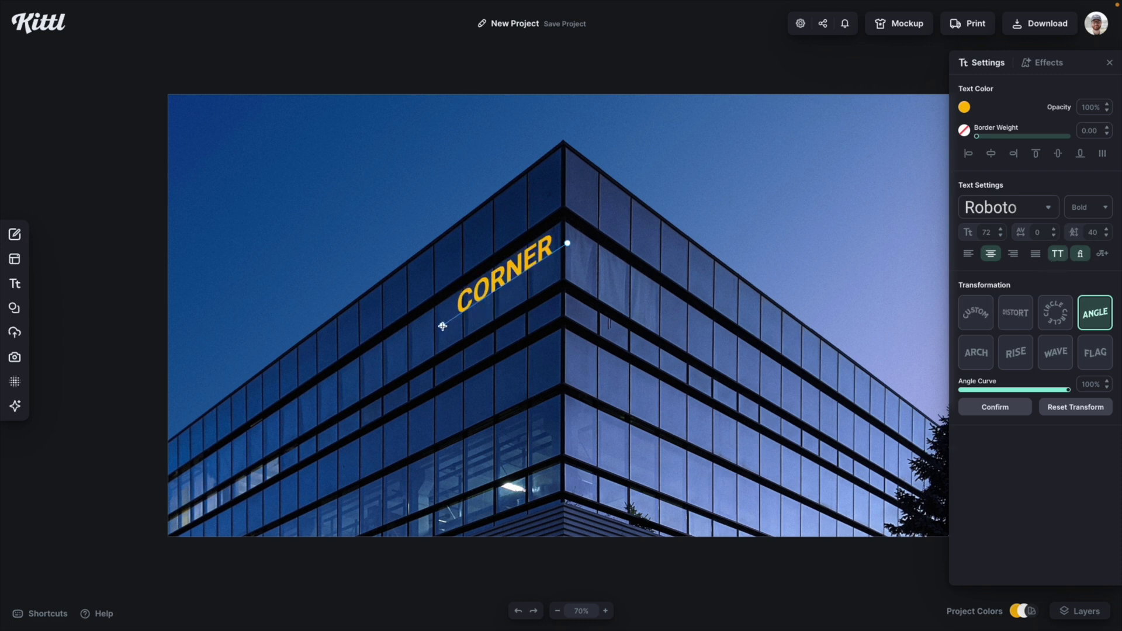
{"action": "left_click", "coordinate": [582, 298]}
{"action": "left_click", "coordinate": [471, 315]}
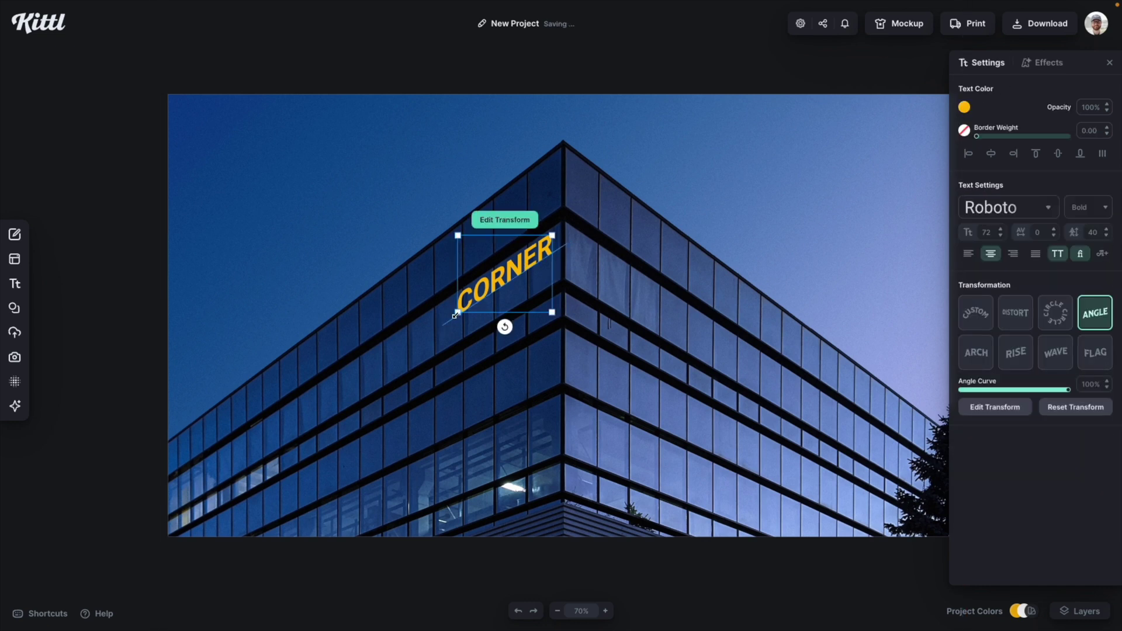
Enlarge the angled CORNER text to about size 157 to fill the window band, and fine-tune its slope
{"action": "left_click_drag", "start_coordinate": [456, 316], "coordinate": [365, 417]}
{"action": "left_click_drag", "start_coordinate": [554, 234], "coordinate": [558, 230]}
{"action": "left_click", "coordinate": [465, 219]}
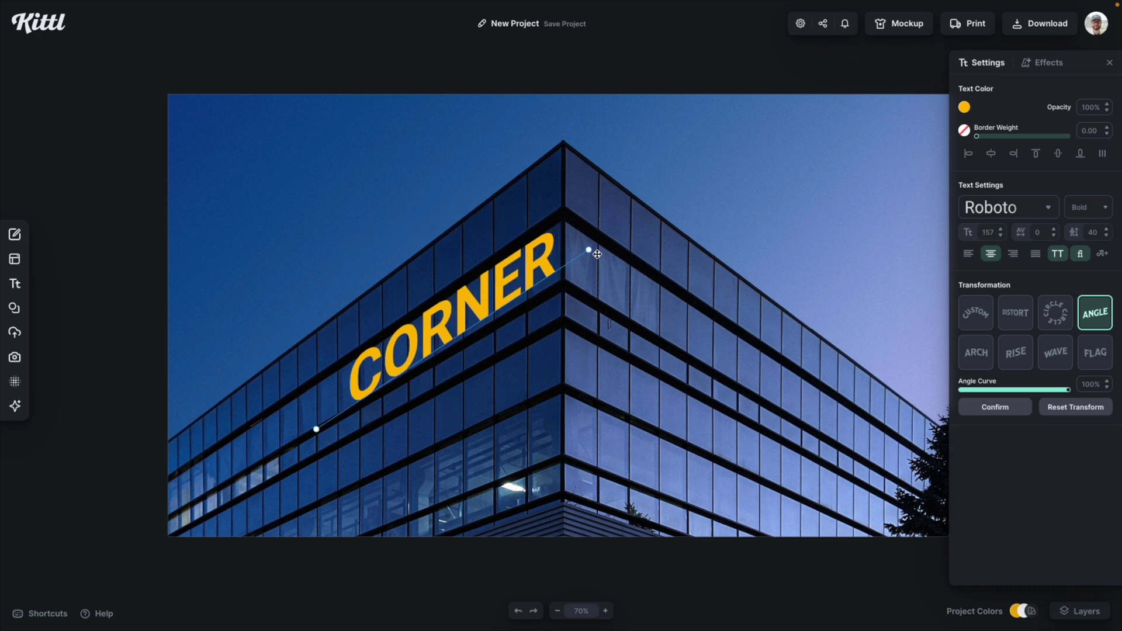
{"action": "left_click_drag", "start_coordinate": [587, 249], "coordinate": [590, 253]}
{"action": "left_click", "coordinate": [571, 238]}
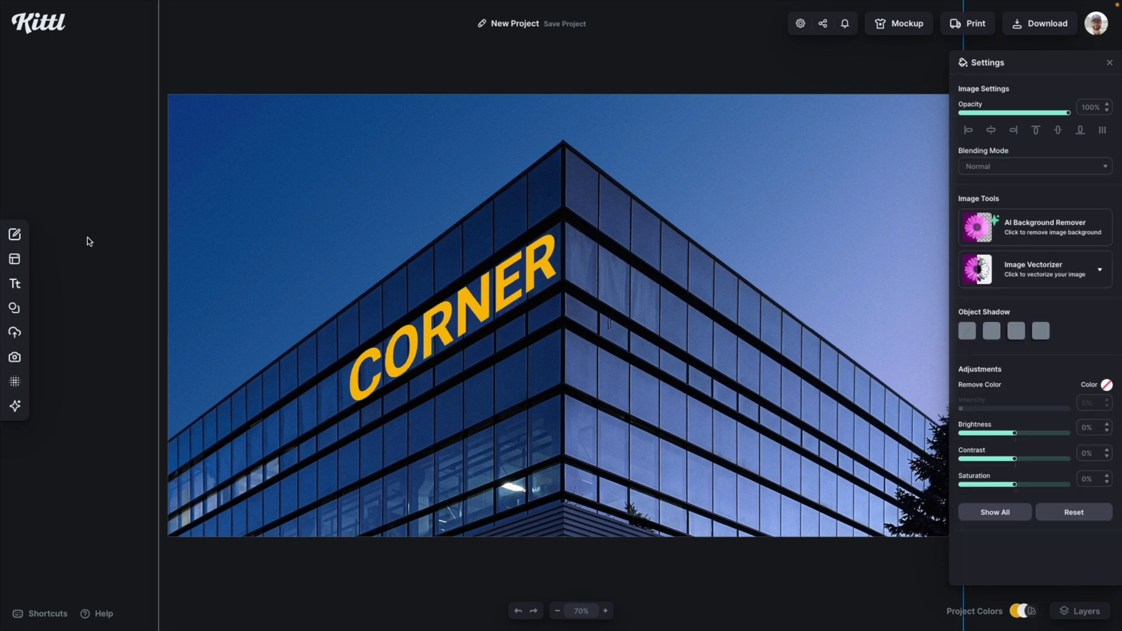
Add a basic line shape, rotate it to vertical and colour it red
{"action": "left_click", "coordinate": [14, 309]}
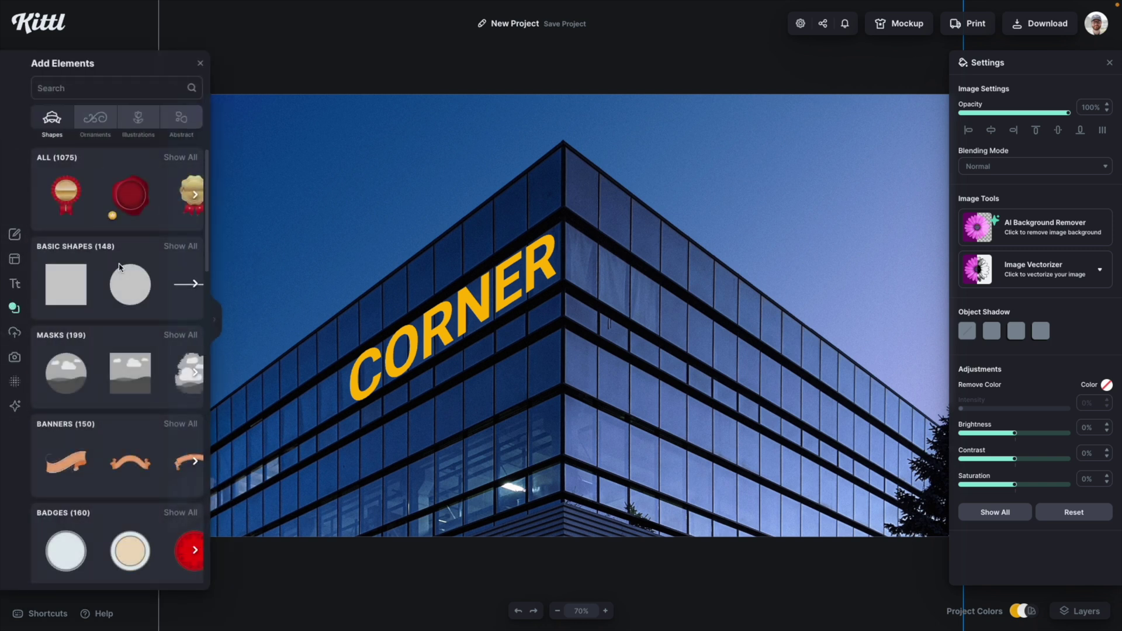
{"action": "left_click", "coordinate": [179, 284]}
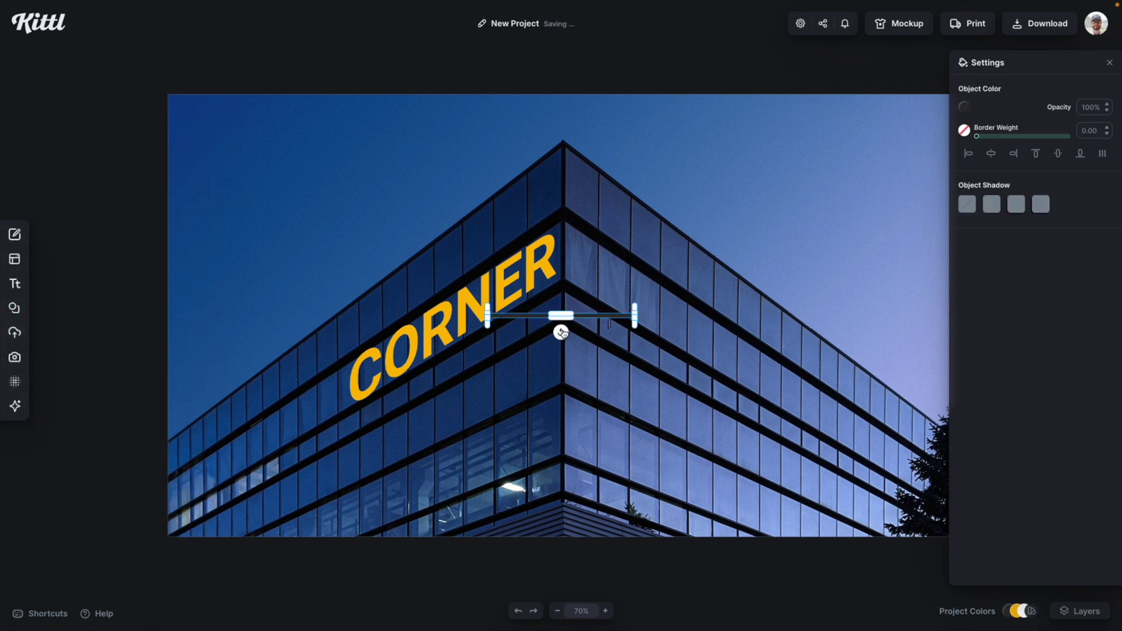
{"action": "left_click_drag", "start_coordinate": [561, 332], "coordinate": [532, 318]}
{"action": "left_click", "coordinate": [964, 107]}
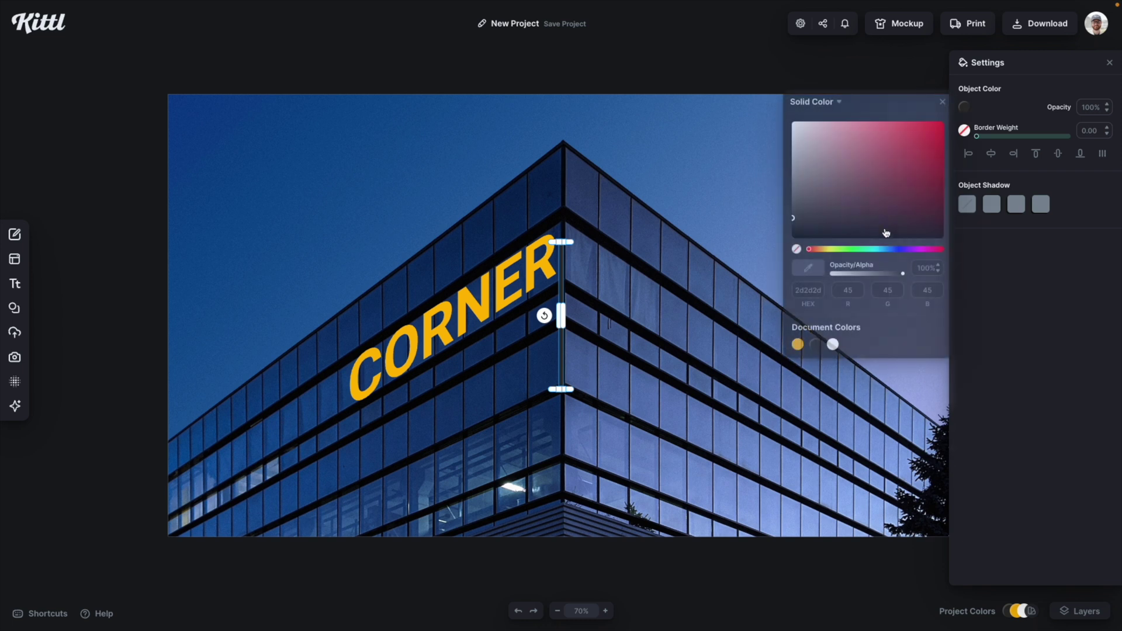
{"action": "left_click", "coordinate": [889, 135]}
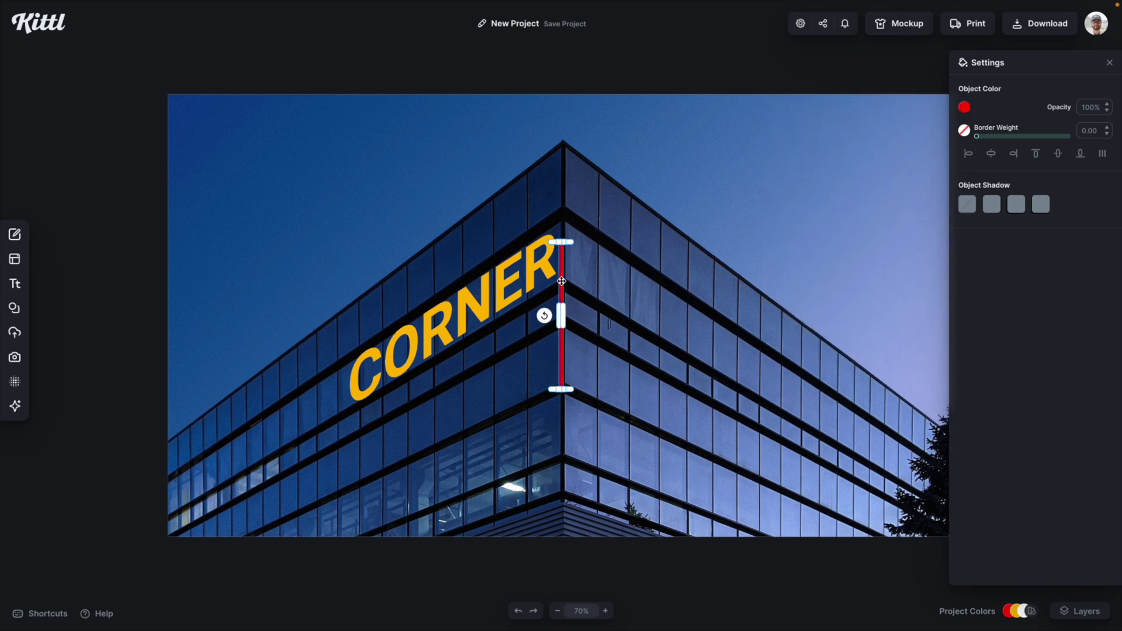
Place the red line on the building's corner edge beside the R and shorten it to the window band's height
{"action": "left_click_drag", "start_coordinate": [562, 281], "coordinate": [565, 260]}
{"action": "left_click_drag", "start_coordinate": [561, 370], "coordinate": [563, 284]}
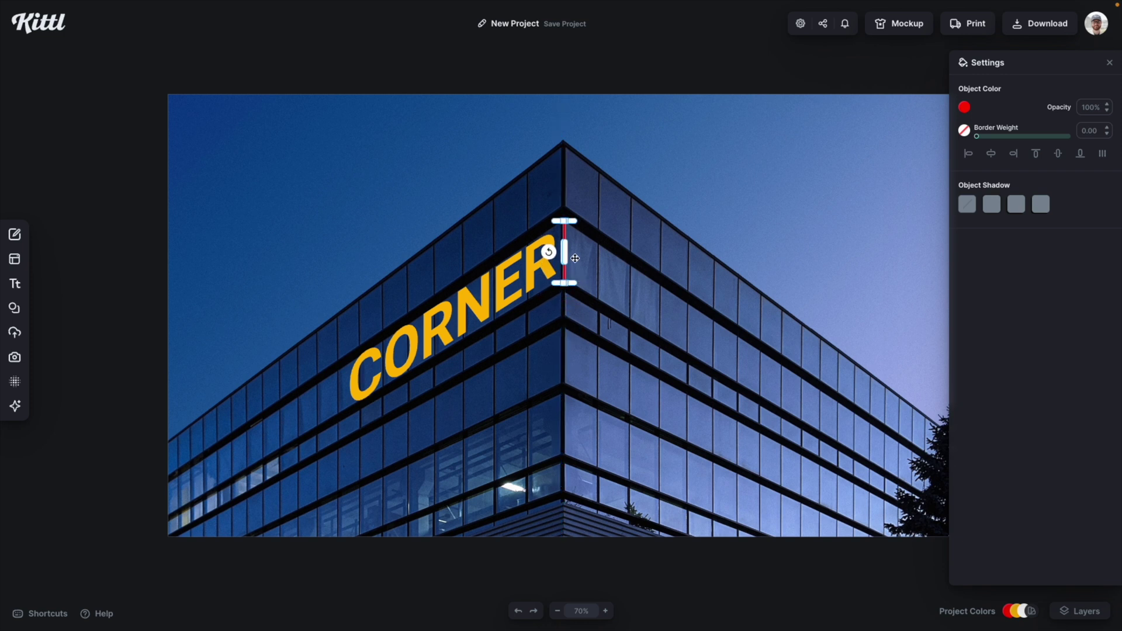
{"action": "key", "text": "super+plus"}
{"action": "key", "text": "super+plus"}
{"action": "key", "text": "super+plus"}
{"action": "left_click", "coordinate": [583, 255]}
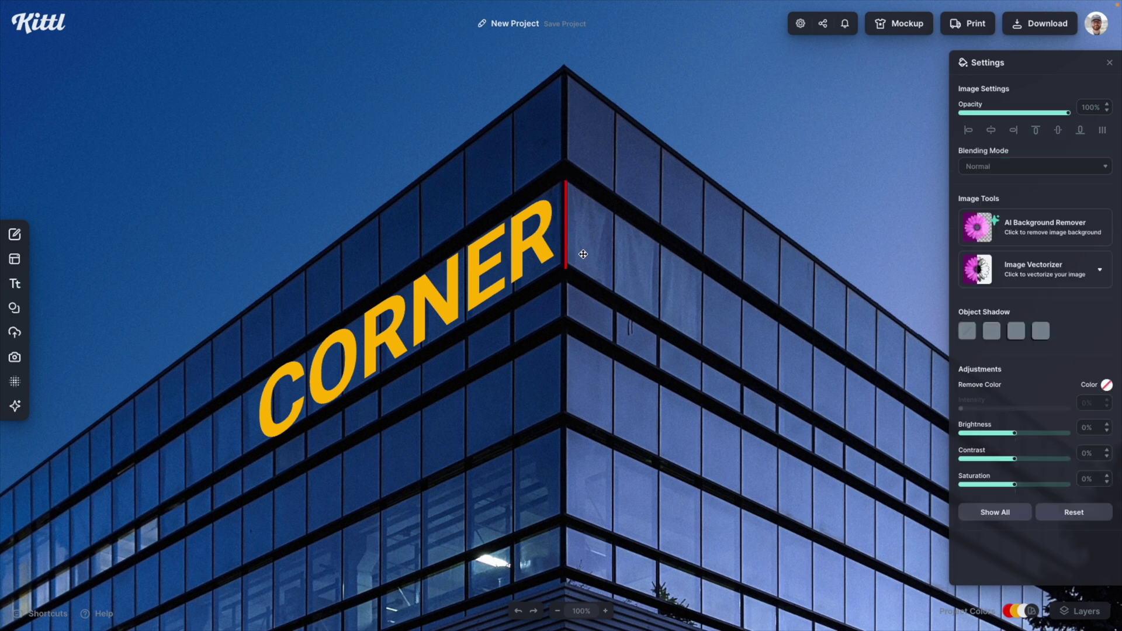
Duplicate the red line beside the letter C and shorten the copy to the window band's height there
{"action": "left_click_drag", "start_coordinate": [565, 234], "coordinate": [259, 423]}
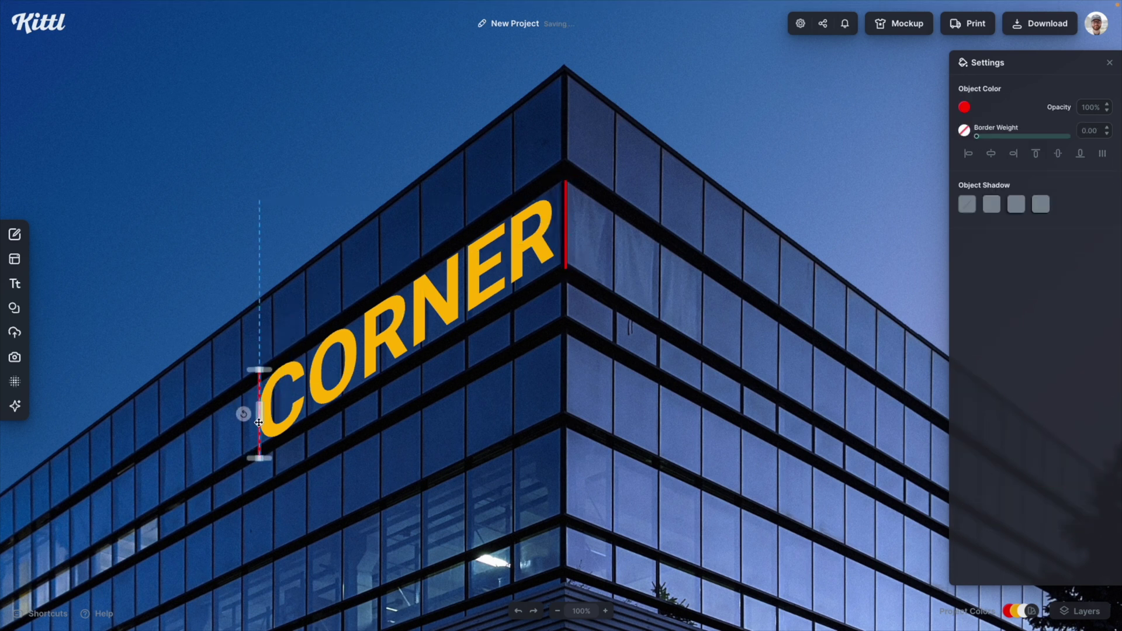
{"action": "left_click", "coordinate": [237, 366]}
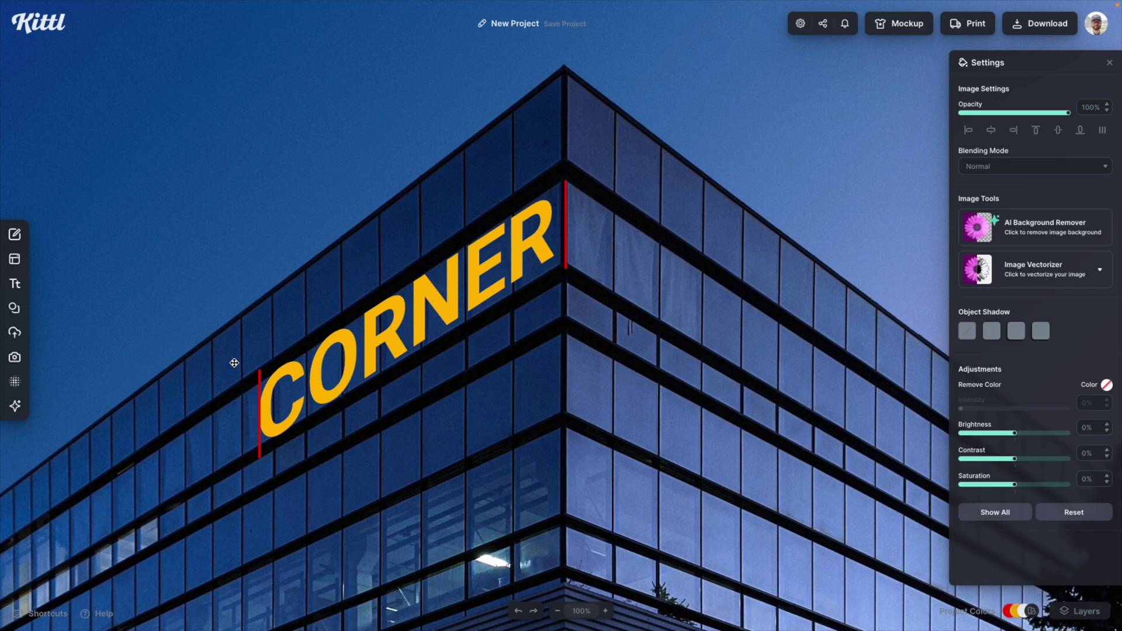
{"action": "left_click", "coordinate": [259, 453]}
{"action": "left_click_drag", "start_coordinate": [259, 459], "coordinate": [259, 444]}
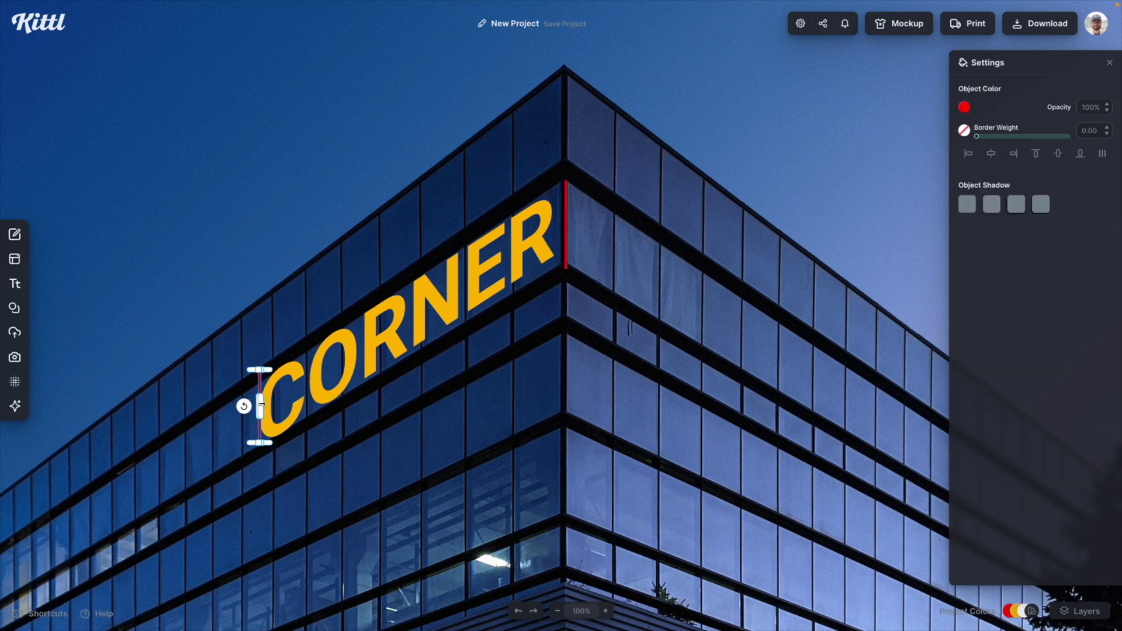
{"action": "left_click_drag", "start_coordinate": [257, 370], "coordinate": [257, 386]}
{"action": "left_click", "coordinate": [266, 367]}
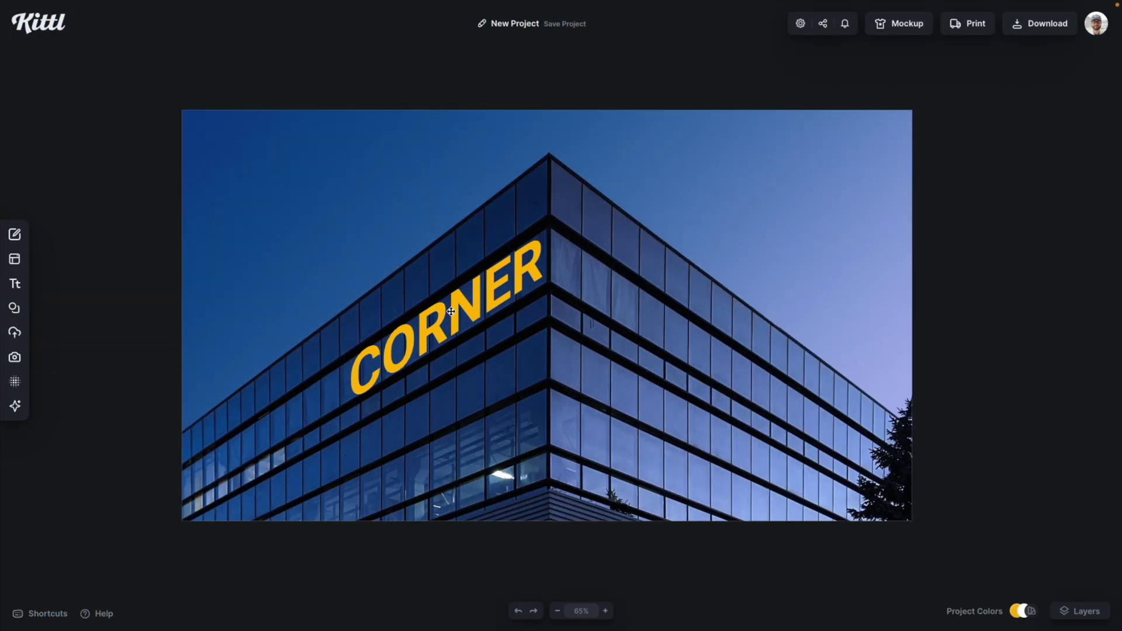
Remove the Angle transformation from CORNER, resize the text to 127, and rotate and position it along the left facade
{"action": "left_click", "coordinate": [451, 312]}
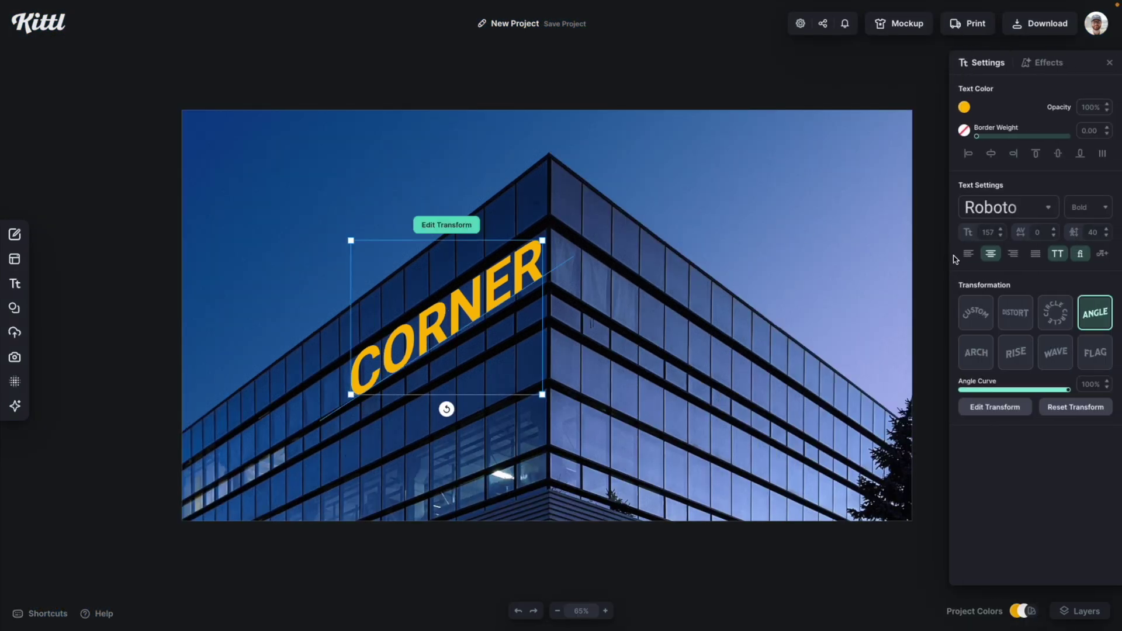
{"action": "left_click", "coordinate": [1097, 308]}
{"action": "left_click_drag", "start_coordinate": [530, 323], "coordinate": [580, 267]}
{"action": "left_click_drag", "start_coordinate": [477, 318], "coordinate": [492, 315]}
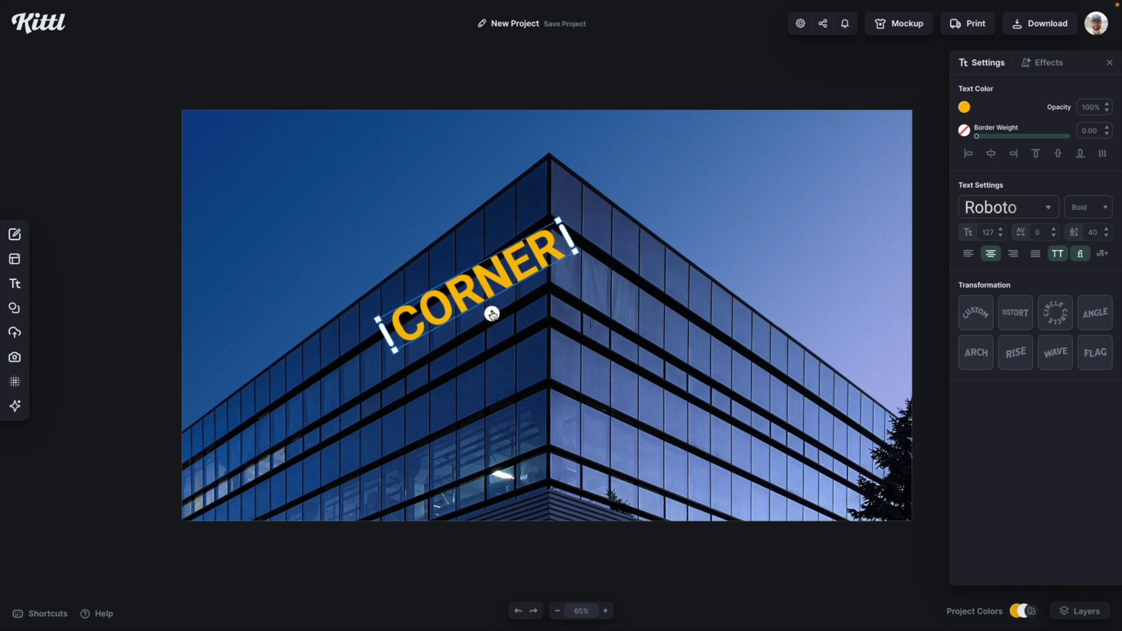
{"action": "left_click_drag", "start_coordinate": [517, 271], "coordinate": [500, 292]}
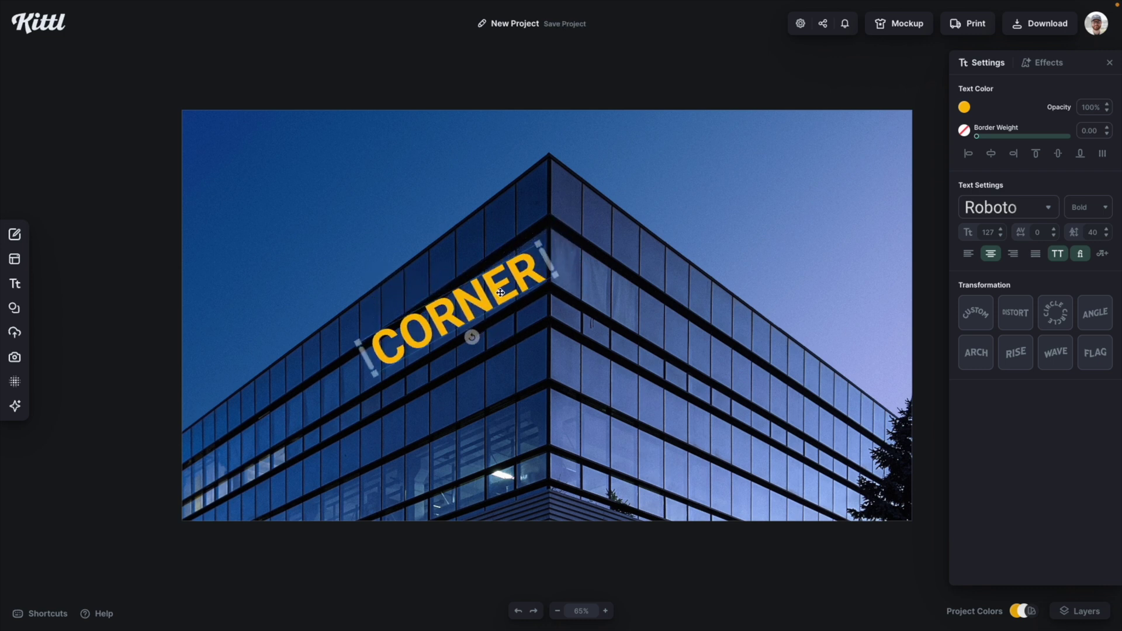
{"action": "left_click_drag", "start_coordinate": [472, 337], "coordinate": [474, 336]}
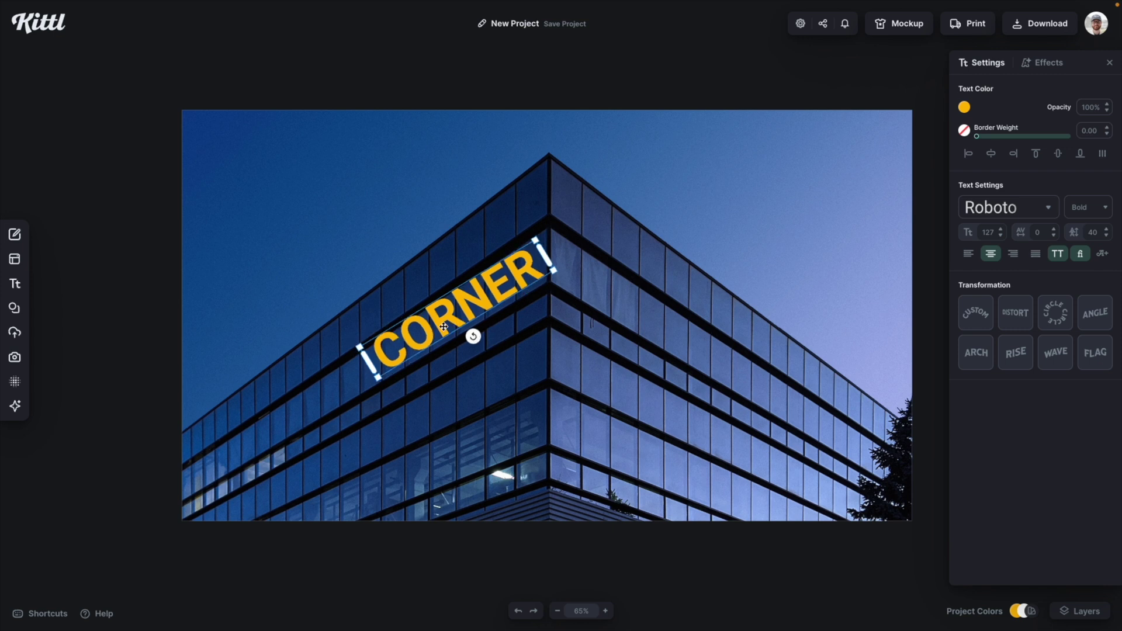
Apply the Distort transformation to CORNER and fit its four corner points to the left facade's window band in perspective
{"action": "scroll", "coordinate": [514, 306], "scroll_direction": "up", "scroll_amount": 3}
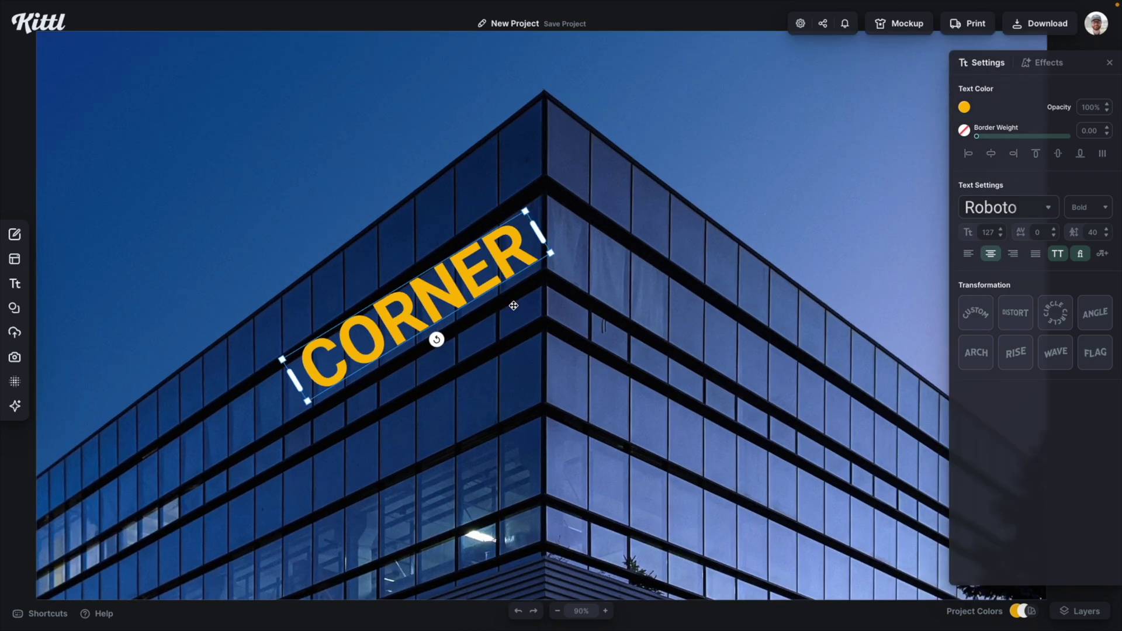
{"action": "scroll", "coordinate": [514, 306], "scroll_direction": "up", "scroll_amount": 2}
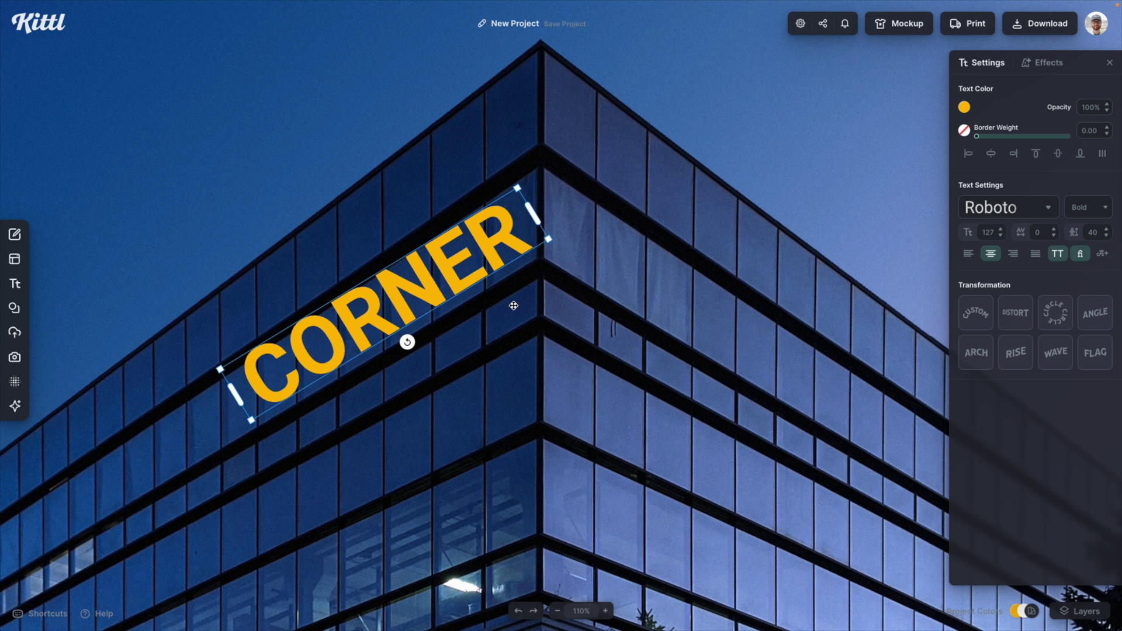
{"action": "left_click", "coordinate": [1017, 315]}
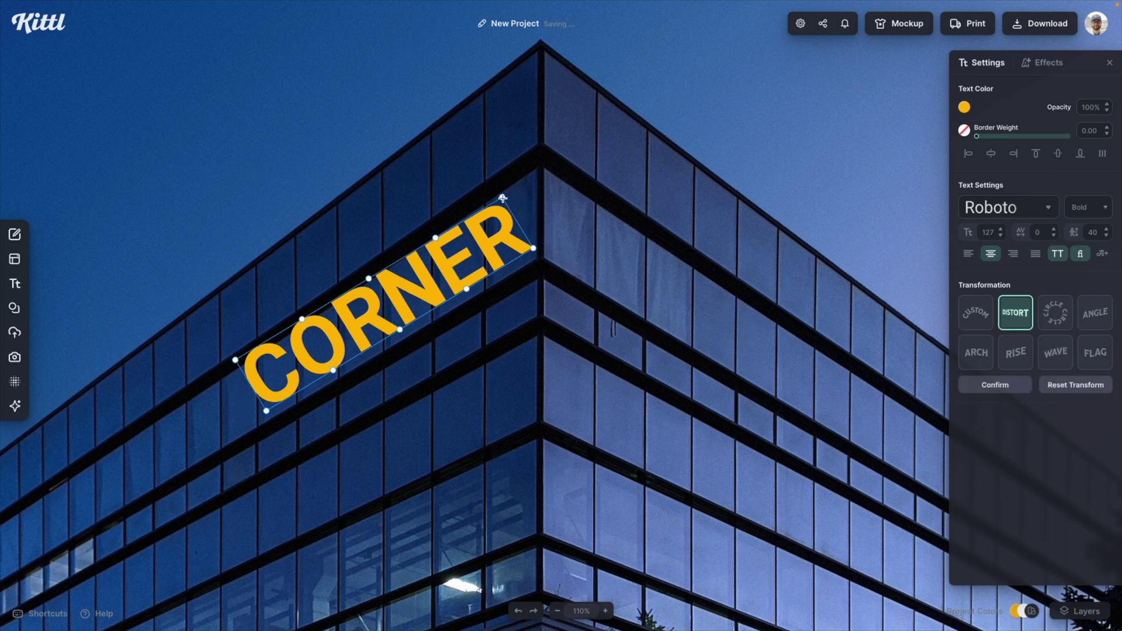
{"action": "left_click_drag", "start_coordinate": [503, 199], "coordinate": [532, 176]}
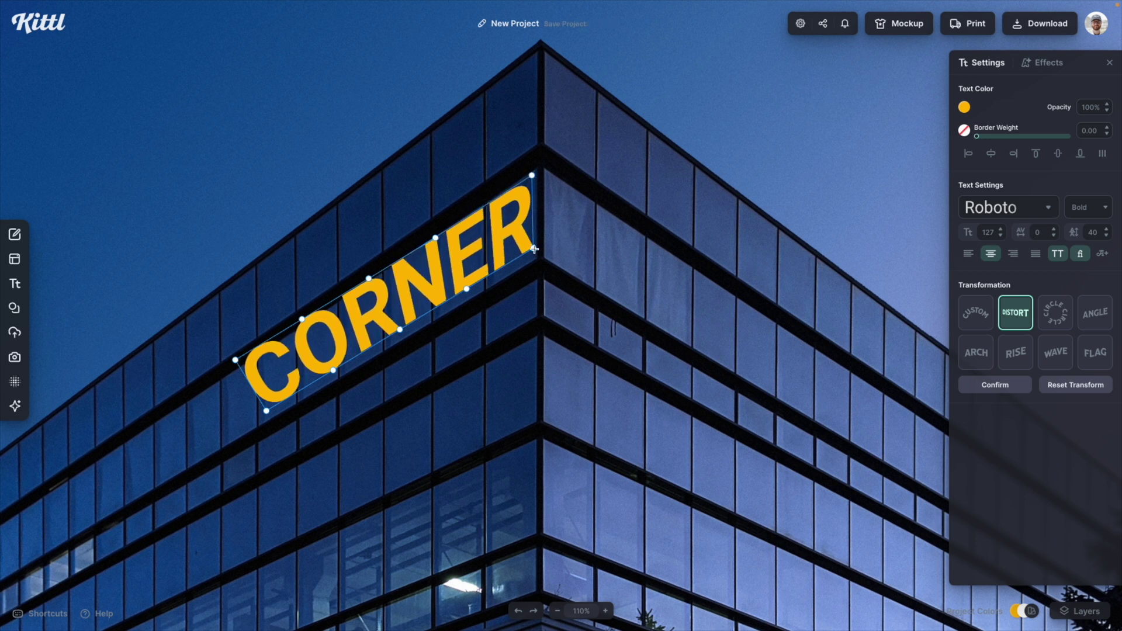
{"action": "left_click_drag", "start_coordinate": [535, 250], "coordinate": [535, 254]}
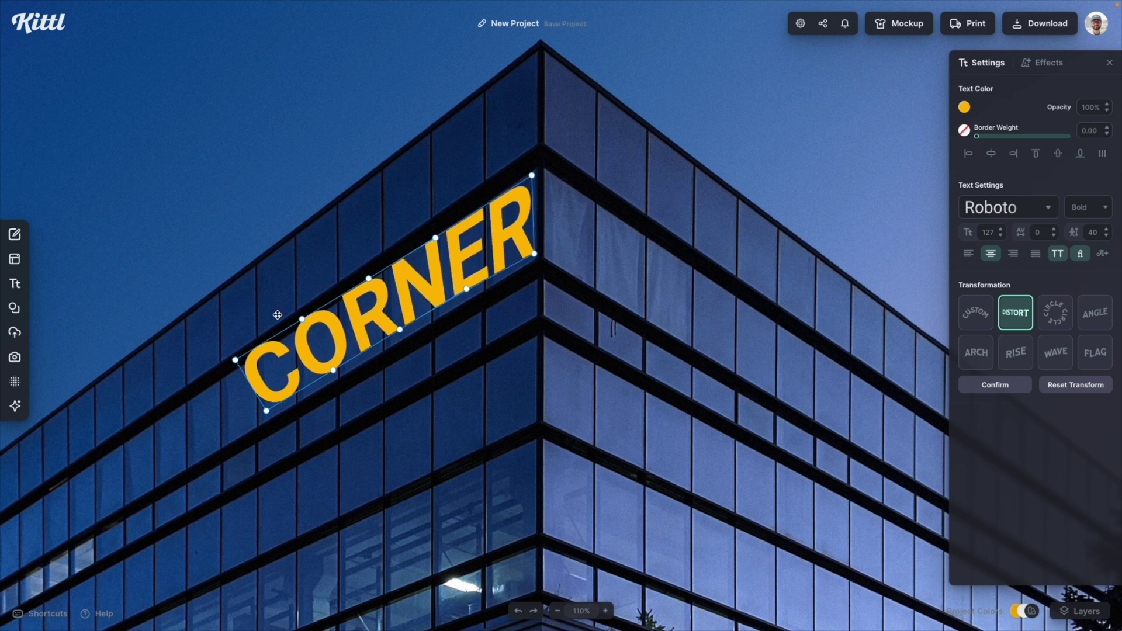
{"action": "left_click_drag", "start_coordinate": [267, 412], "coordinate": [261, 424]}
{"action": "left_click_drag", "start_coordinate": [234, 359], "coordinate": [260, 358]}
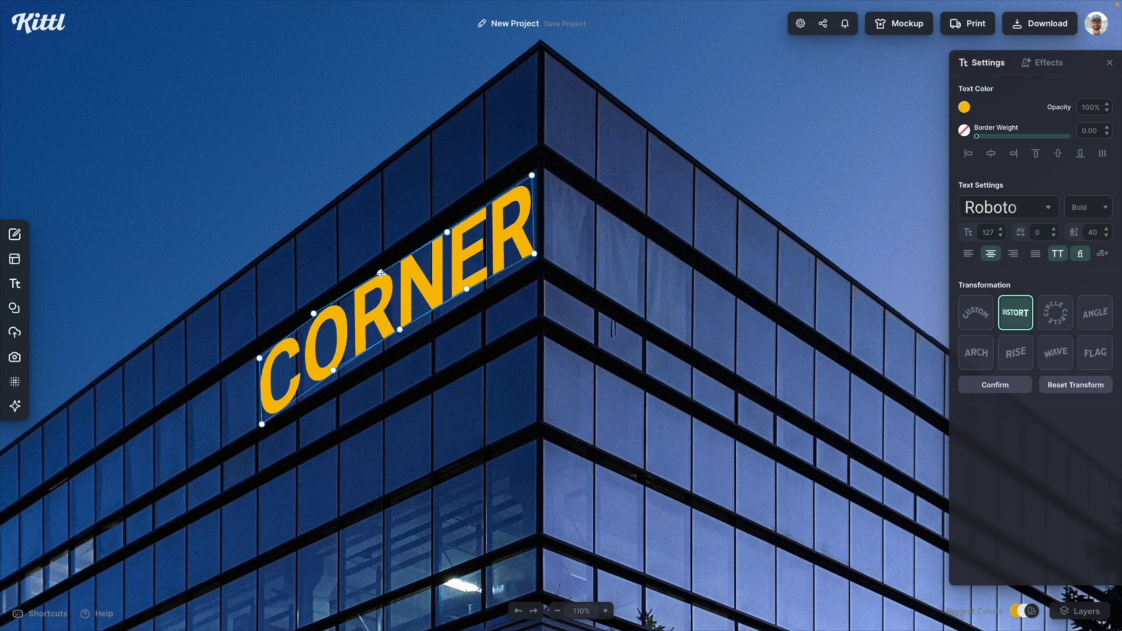
Fine-tune the intermediate and corner distort points so CORNER follows the band's perspective lines, and finish the transformation
{"action": "left_click_drag", "start_coordinate": [370, 279], "coordinate": [383, 273]}
{"action": "left_click_drag", "start_coordinate": [400, 331], "coordinate": [398, 336]}
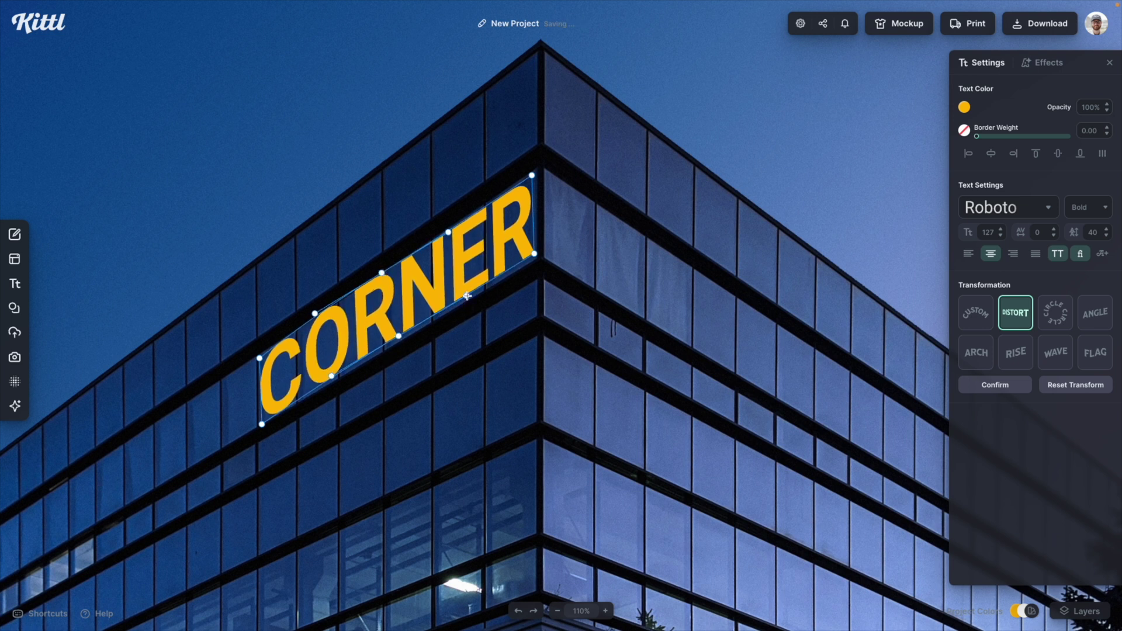
{"action": "left_click_drag", "start_coordinate": [397, 341], "coordinate": [399, 342]}
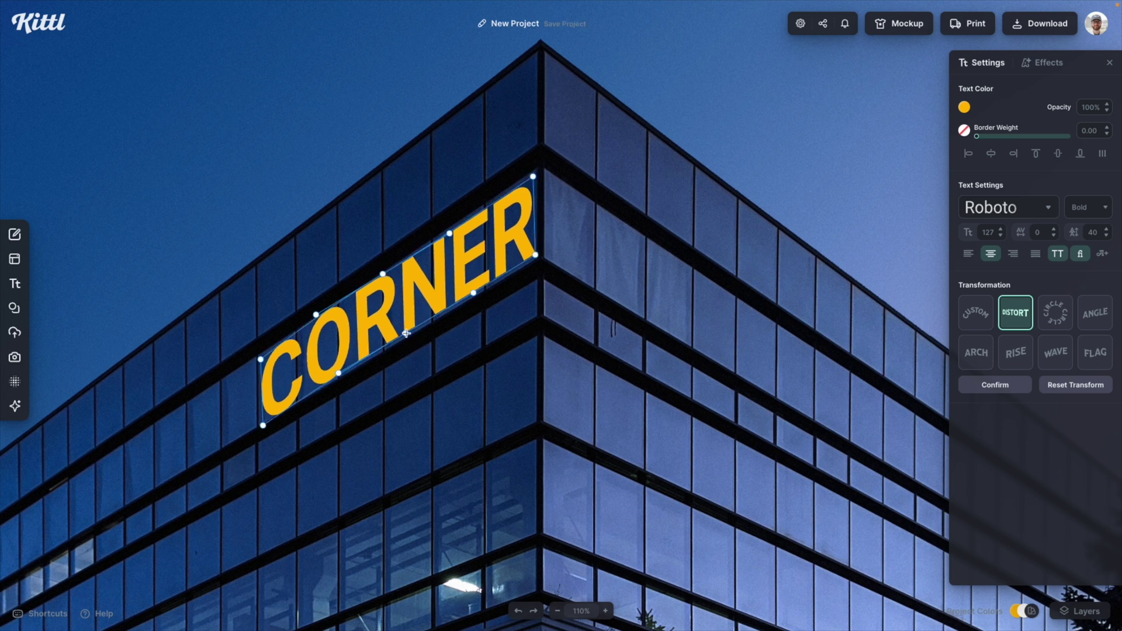
{"action": "left_click_drag", "start_coordinate": [261, 359], "coordinate": [255, 353]}
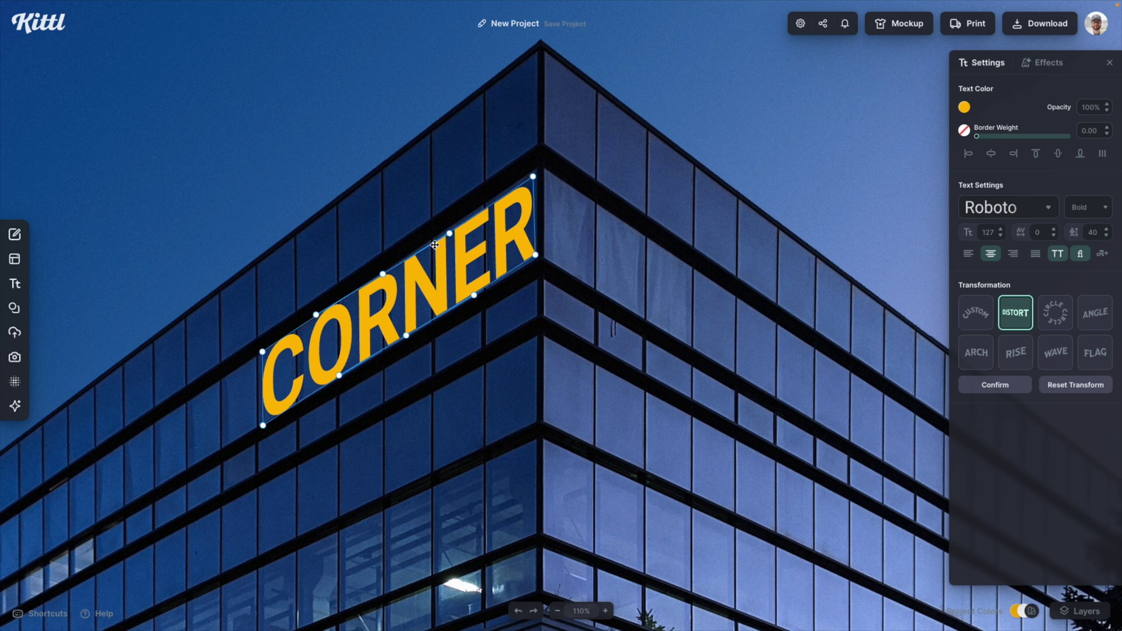
{"action": "left_click_drag", "start_coordinate": [449, 233], "coordinate": [448, 230]}
{"action": "left_click", "coordinate": [573, 272]}
{"action": "scroll", "coordinate": [574, 272], "scroll_direction": "down", "scroll_amount": 5}
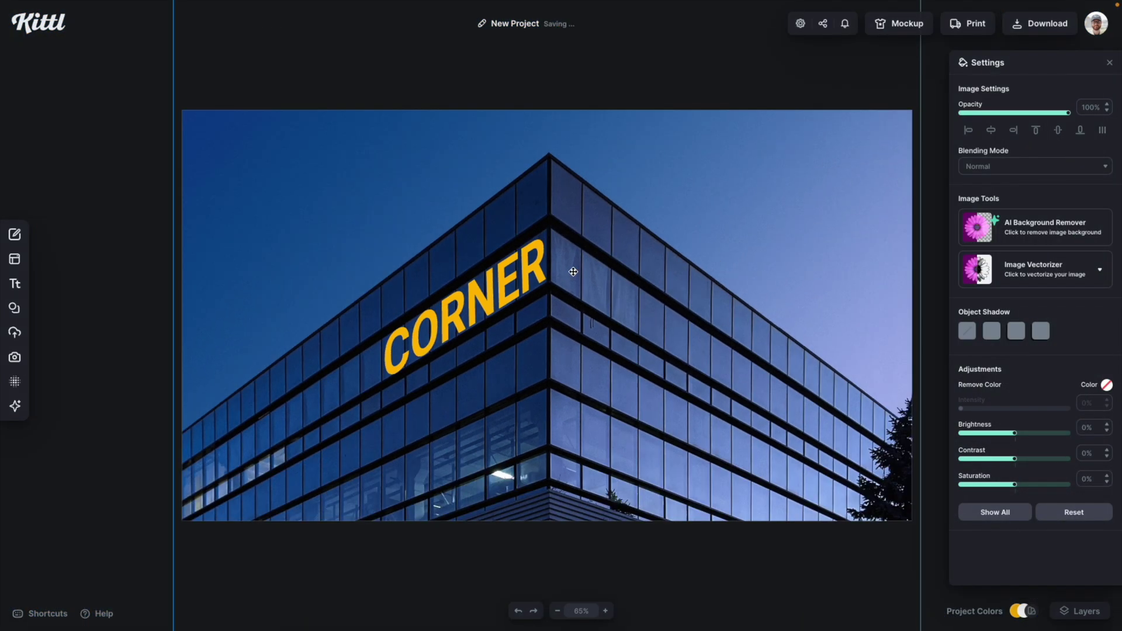
{"action": "left_click_drag", "start_coordinate": [574, 272], "coordinate": [533, 281]}
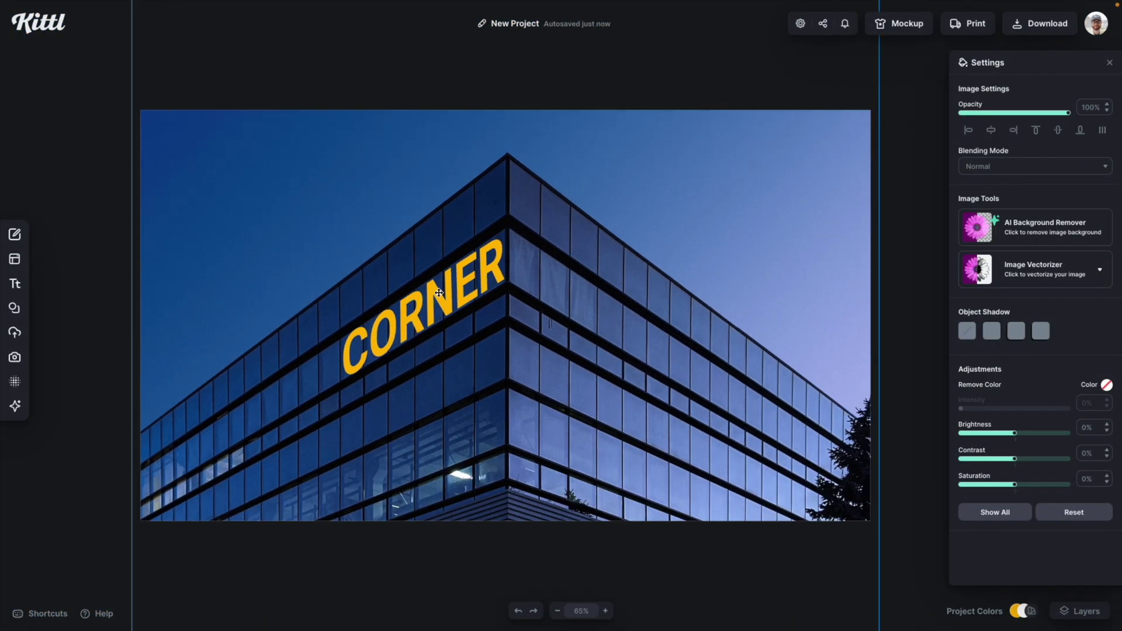
Reduce the CORNER text's opacity, trying 70% and settling on 85%
{"action": "left_click", "coordinate": [929, 257]}
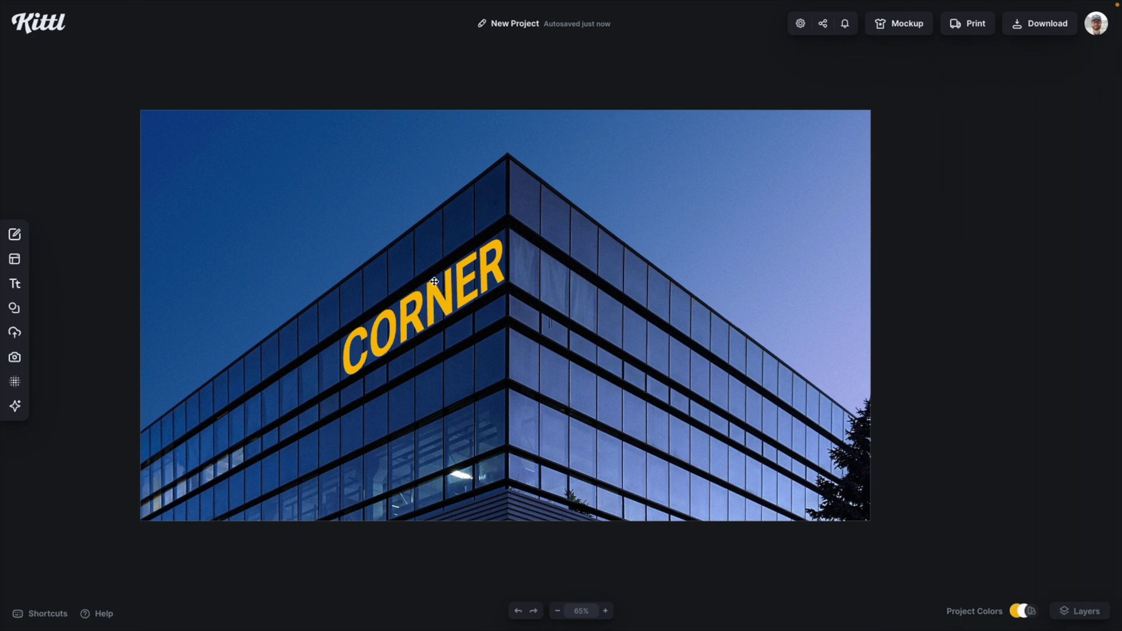
{"action": "left_click", "coordinate": [450, 289]}
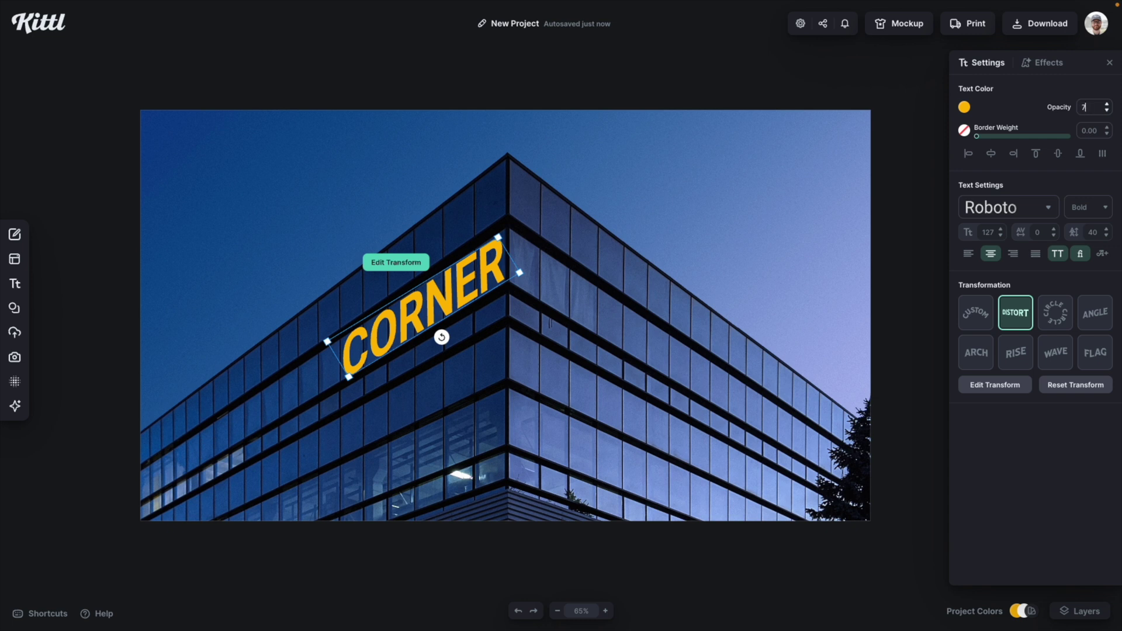
{"action": "key", "text": "Return"}
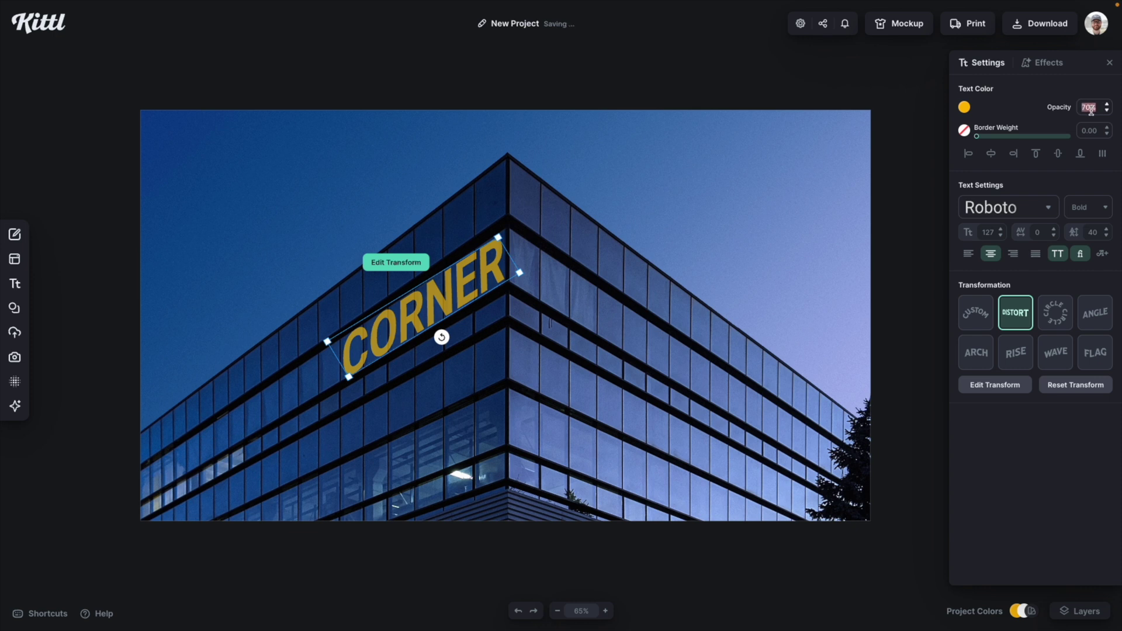
{"action": "key", "text": "Return"}
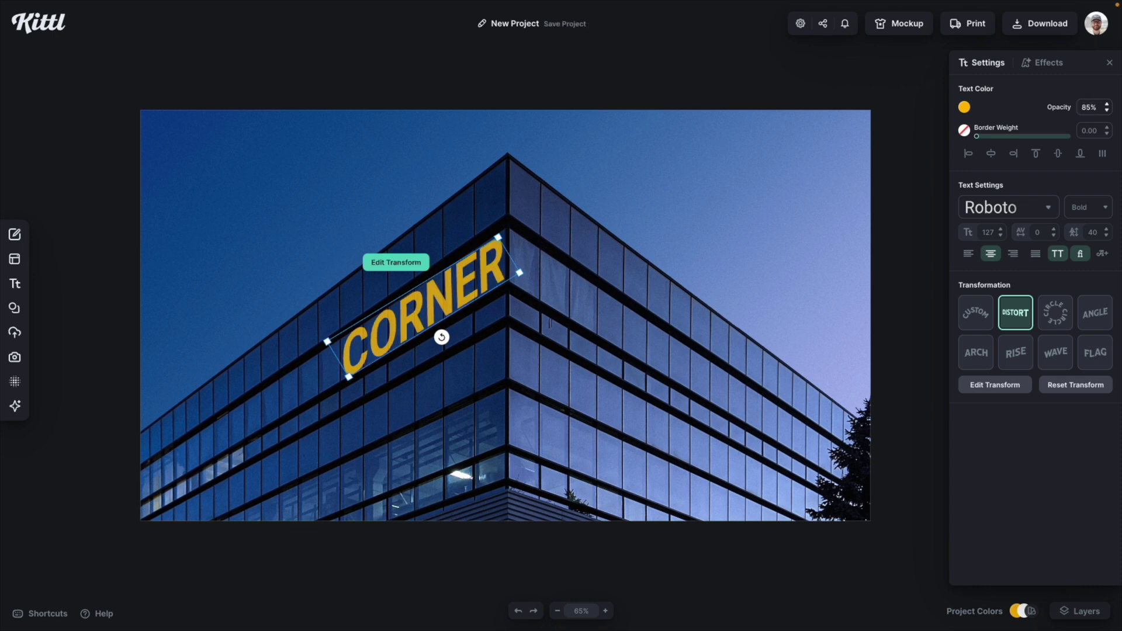
{"action": "left_click", "coordinate": [905, 270]}
Duplicate CORNER, remove the copy's transformation, and rotate and position it along the right facade's window band
{"action": "scroll", "coordinate": [391, 334], "scroll_direction": "up", "scroll_amount": 5}
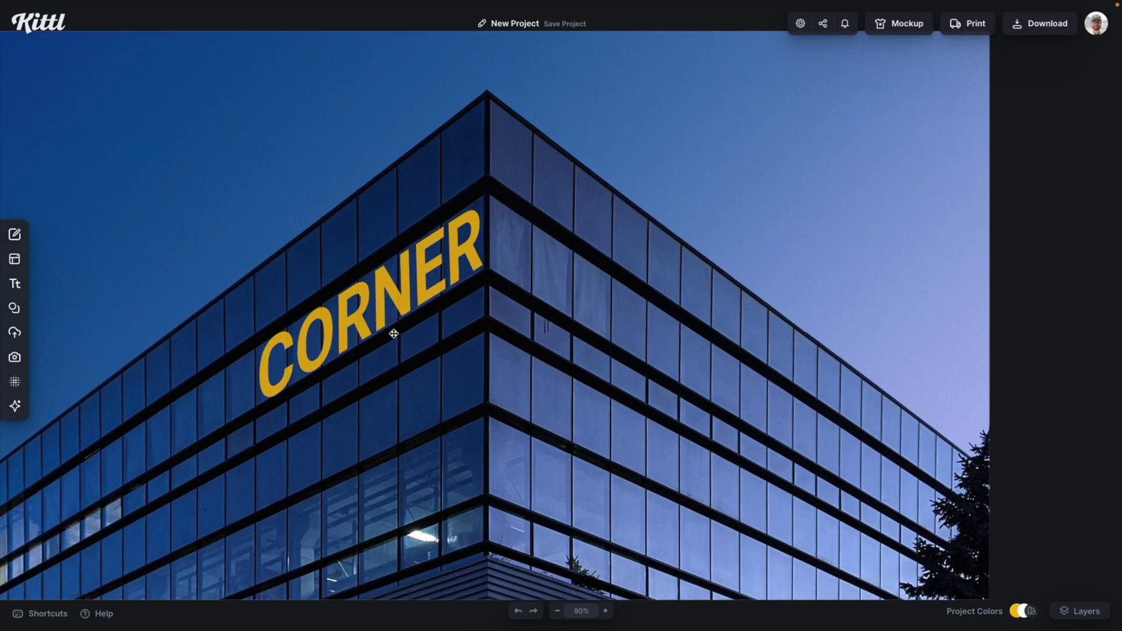
{"action": "left_click", "coordinate": [394, 332]}
{"action": "key", "text": "super+d"}
{"action": "left_click", "coordinate": [1061, 315]}
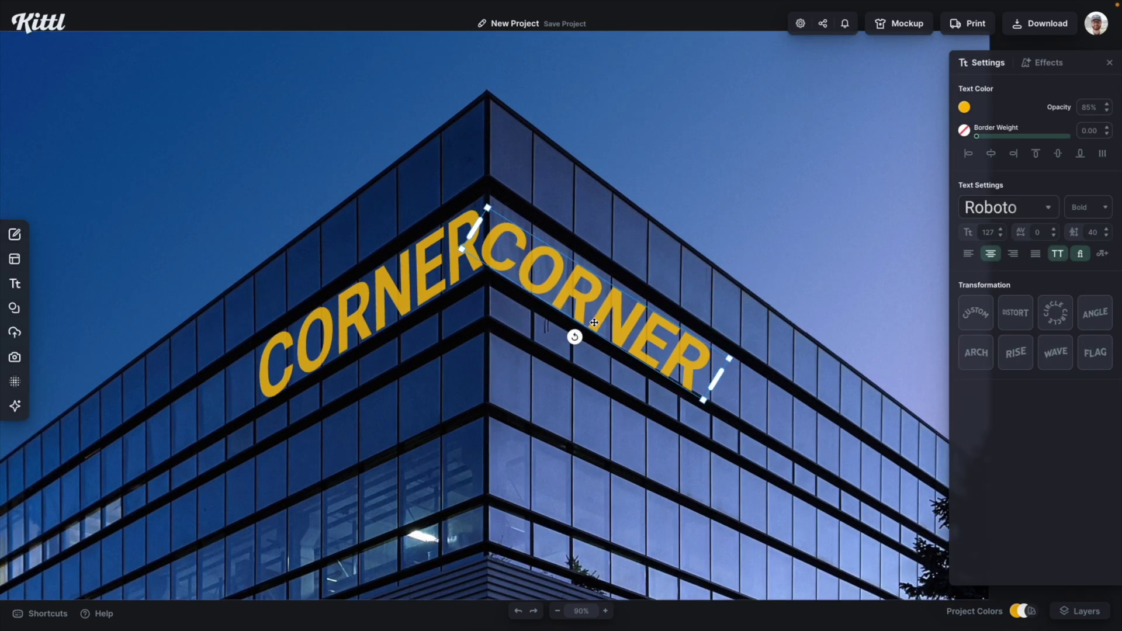
Apply the Distort transformation to the copied CORNER and fit its corner and intermediate points to the right facade's window band in perspective
{"action": "left_click", "coordinate": [1016, 313]}
{"action": "left_click_drag", "start_coordinate": [500, 212], "coordinate": [493, 199]}
{"action": "left_click_drag", "start_coordinate": [736, 355], "coordinate": [708, 340]}
{"action": "left_click_drag", "start_coordinate": [622, 285], "coordinate": [611, 278]}
{"action": "left_click_drag", "start_coordinate": [596, 328], "coordinate": [596, 330]}
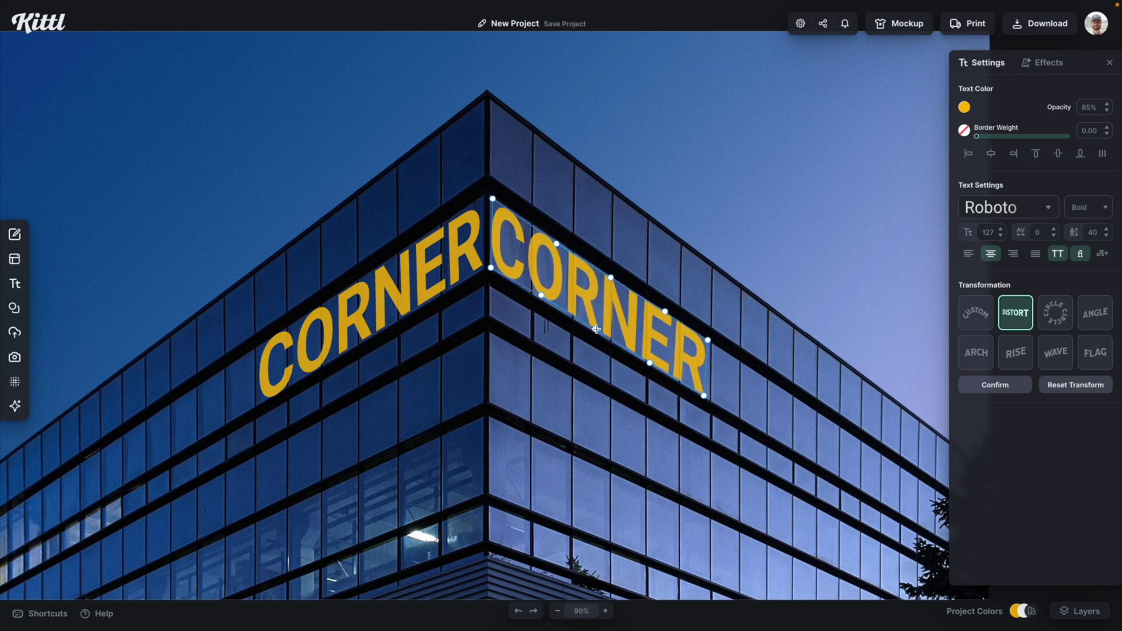
{"action": "left_click_drag", "start_coordinate": [706, 396], "coordinate": [707, 398]}
{"action": "left_click", "coordinate": [457, 286]}
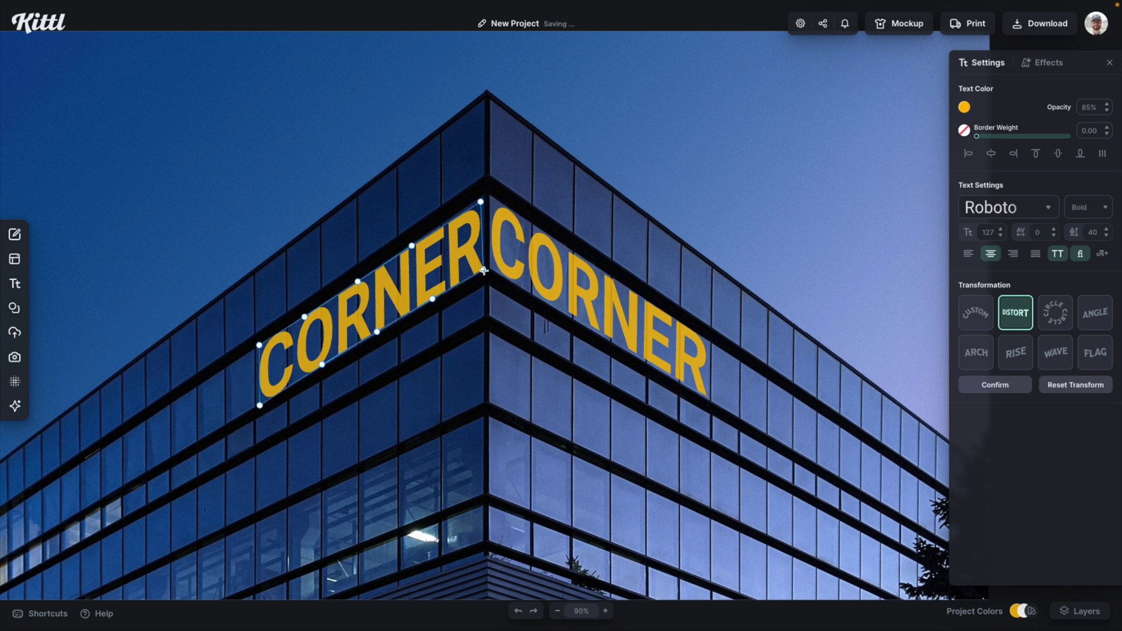
{"action": "left_click", "coordinate": [619, 310]}
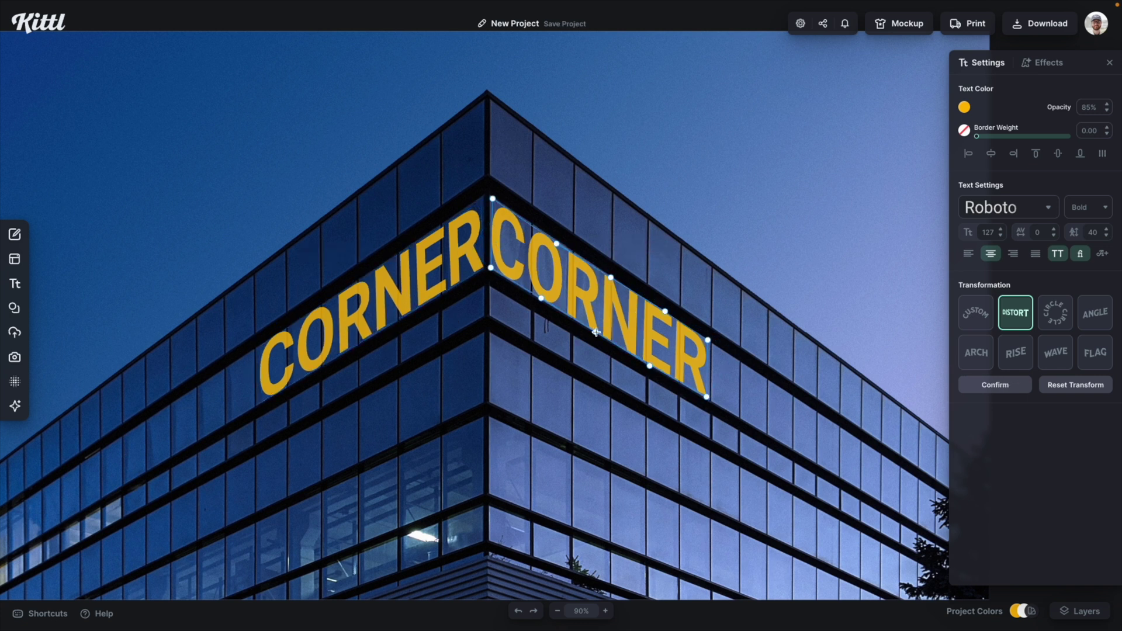
{"action": "left_click", "coordinate": [611, 278]}
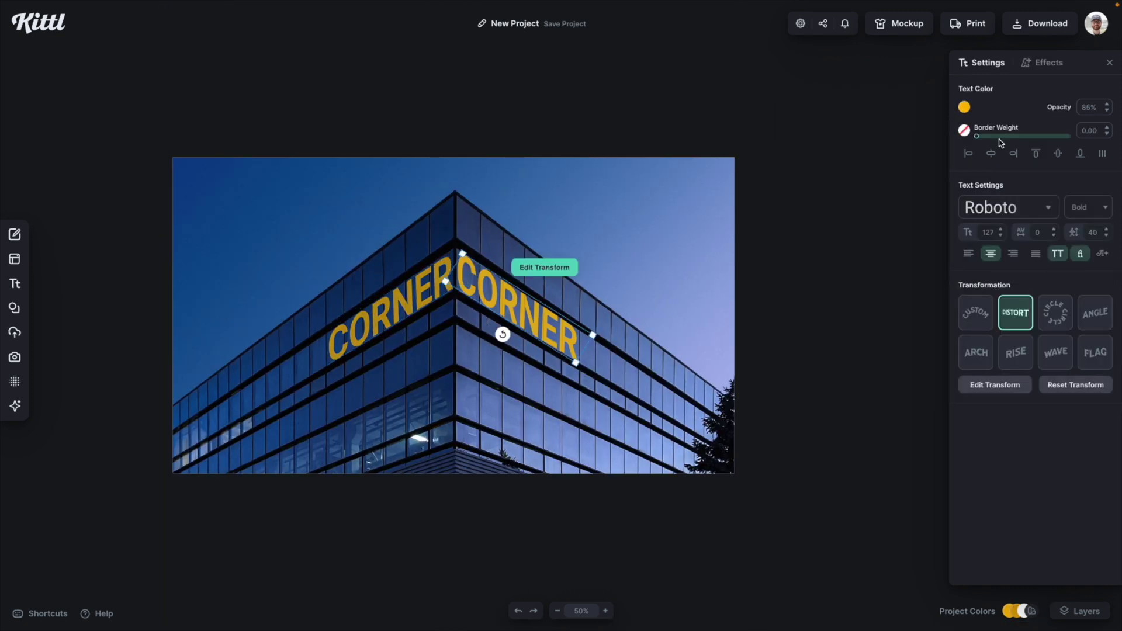
Darken the left facade's CORNER text to a deeper yellow, about hex daa407
{"action": "left_click", "coordinate": [965, 107]}
{"action": "left_click", "coordinate": [837, 387]}
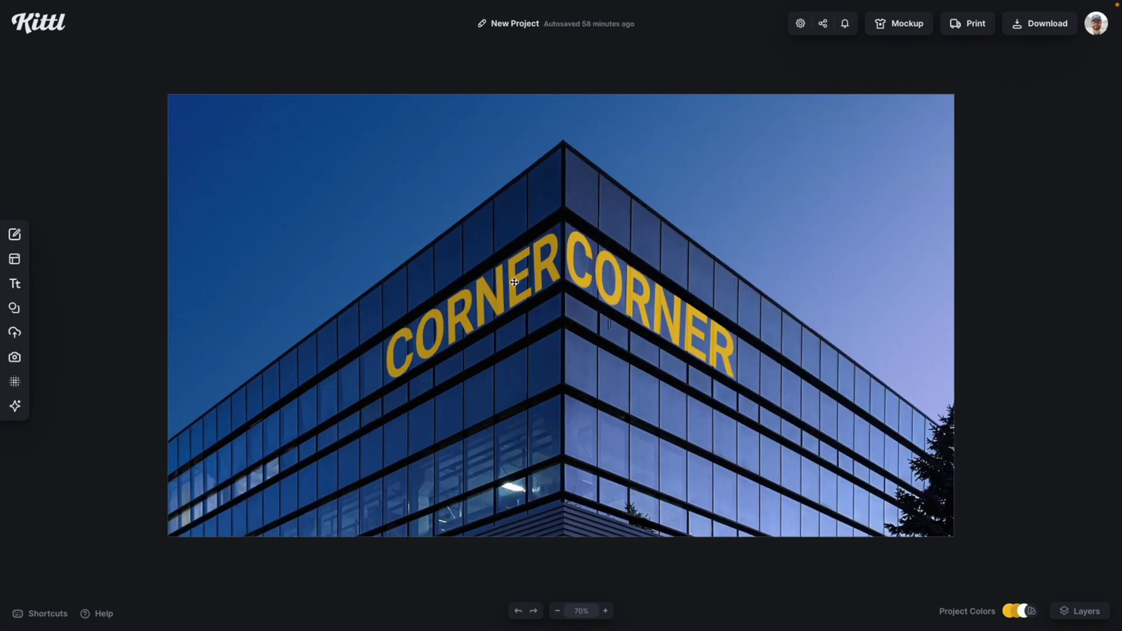
Select both CORNER texts and change their typeface to Skyrise Display
{"action": "left_click", "coordinate": [515, 283]}
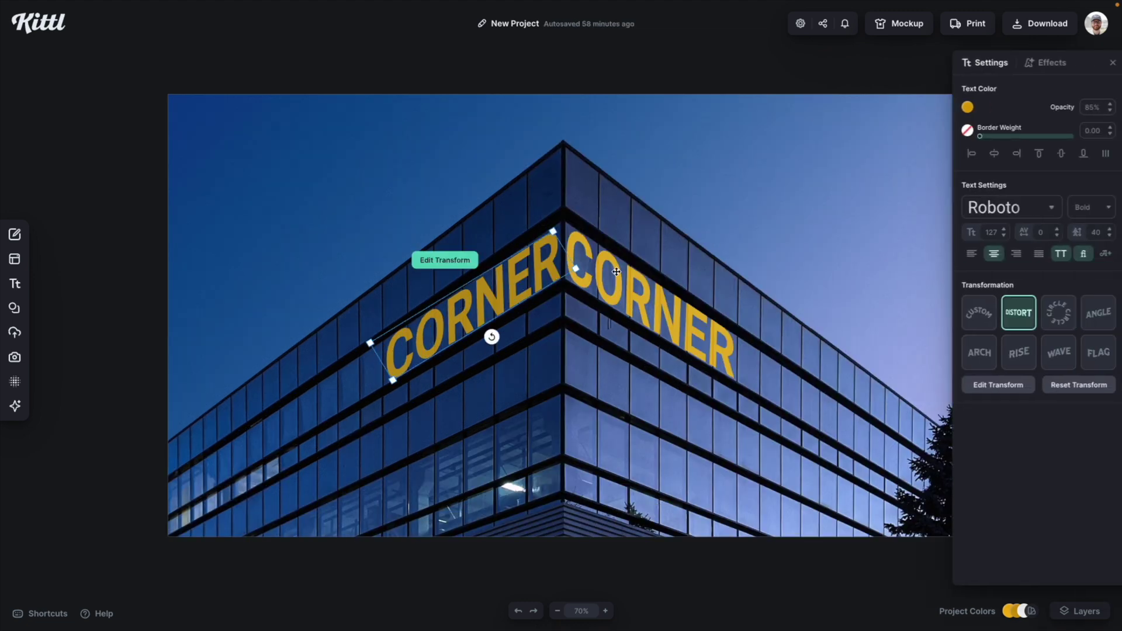
{"action": "left_click", "coordinate": [632, 302], "text": "shift"}
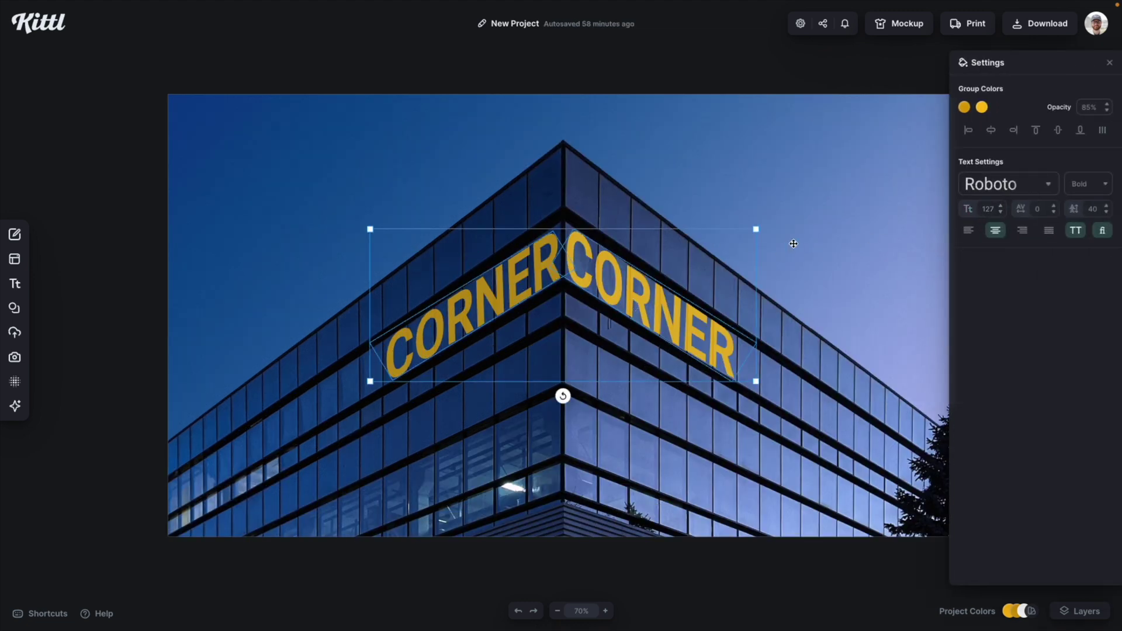
{"action": "left_click", "coordinate": [987, 186]}
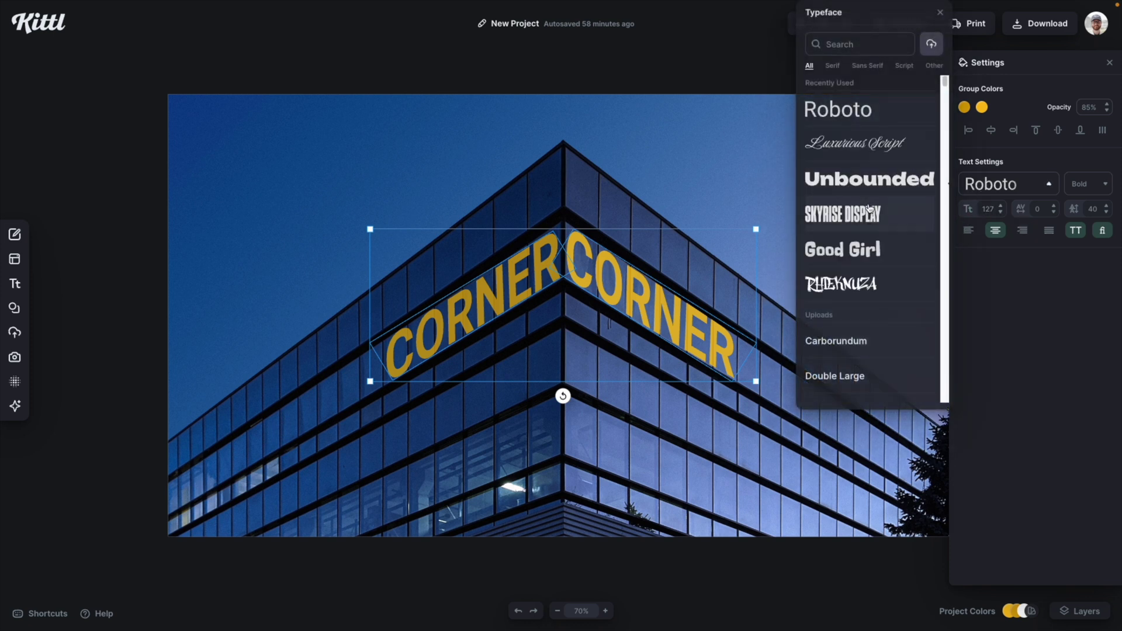
{"action": "left_click", "coordinate": [870, 210]}
Try further typefaces on both CORNER texts, settle on Asset, and deselect everything
{"action": "scroll", "coordinate": [868, 219], "scroll_direction": "down", "scroll_amount": 8}
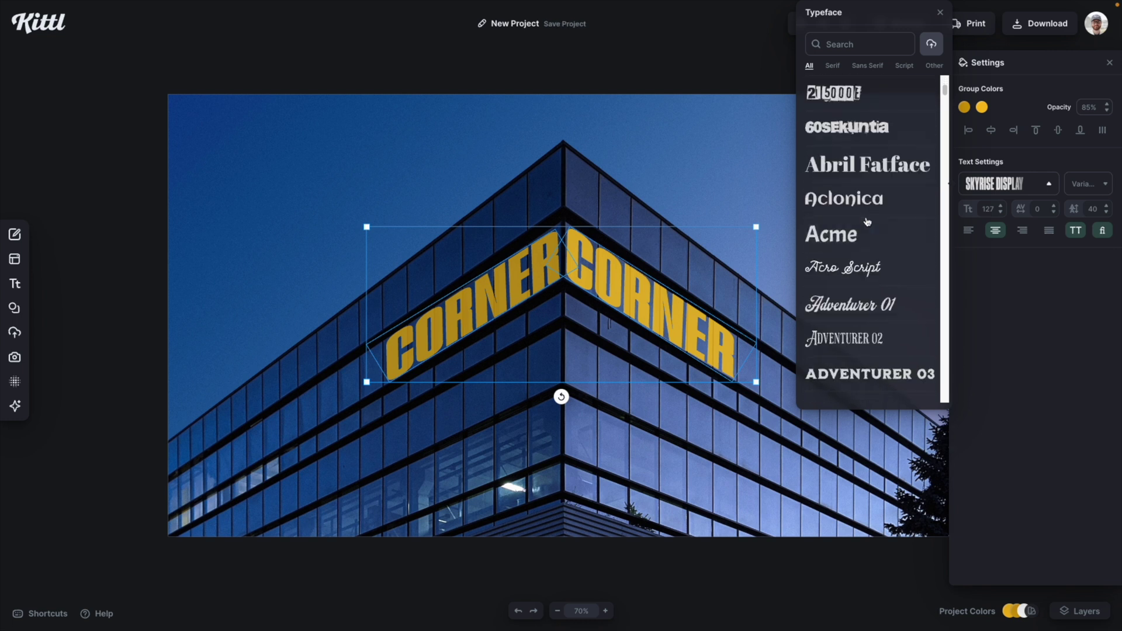
{"action": "scroll", "coordinate": [867, 222], "scroll_direction": "down", "scroll_amount": 1}
{"action": "left_click", "coordinate": [865, 231]}
{"action": "scroll", "coordinate": [865, 228], "scroll_direction": "down", "scroll_amount": 7}
{"action": "left_click", "coordinate": [867, 205]}
{"action": "scroll", "coordinate": [866, 211], "scroll_direction": "down", "scroll_amount": 5}
{"action": "scroll", "coordinate": [865, 214], "scroll_direction": "down", "scroll_amount": 7}
{"action": "left_click", "coordinate": [861, 228]}
{"action": "left_click", "coordinate": [857, 355]}
{"action": "scroll", "coordinate": [881, 251], "scroll_direction": "down", "scroll_amount": 1}
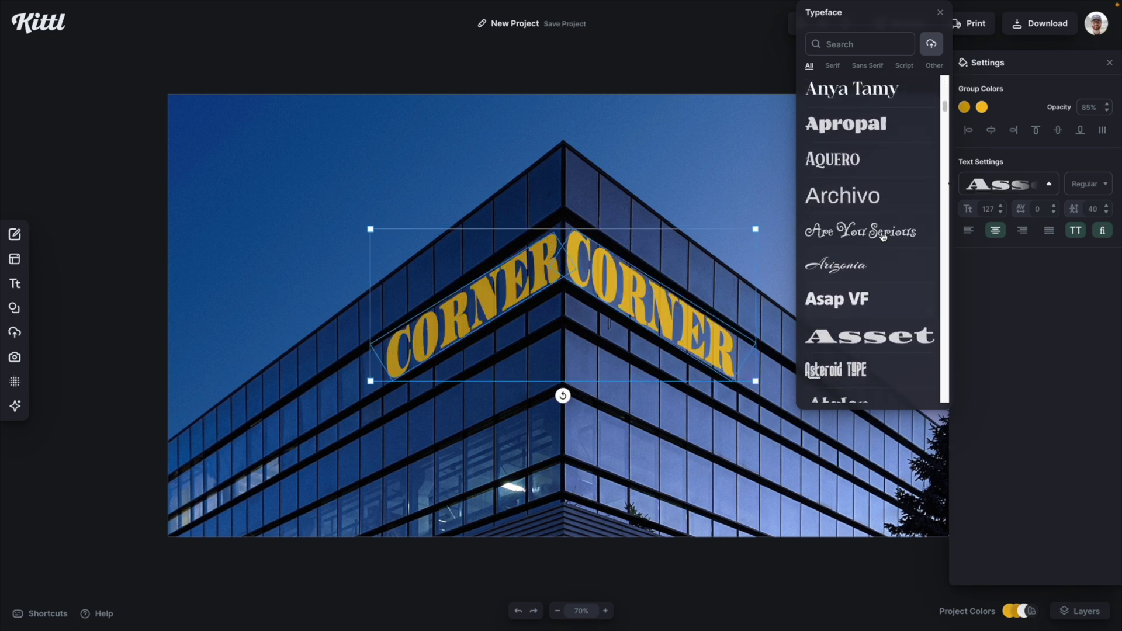
{"action": "scroll", "coordinate": [880, 246], "scroll_direction": "down", "scroll_amount": 1}
{"action": "left_click", "coordinate": [745, 168]}
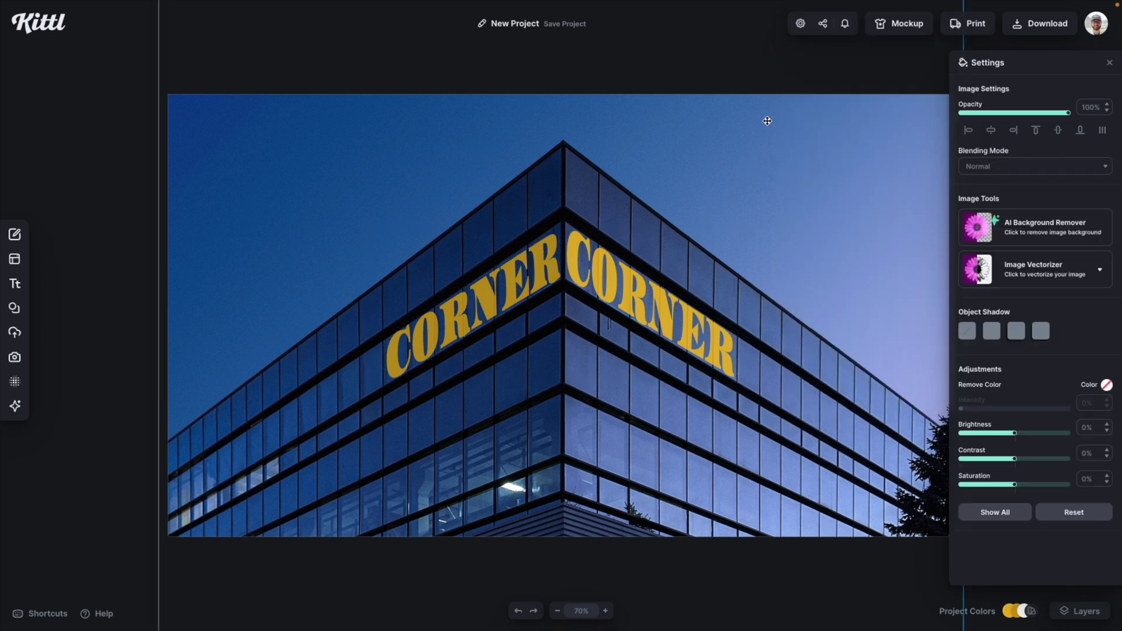
{"action": "left_click", "coordinate": [132, 354]}
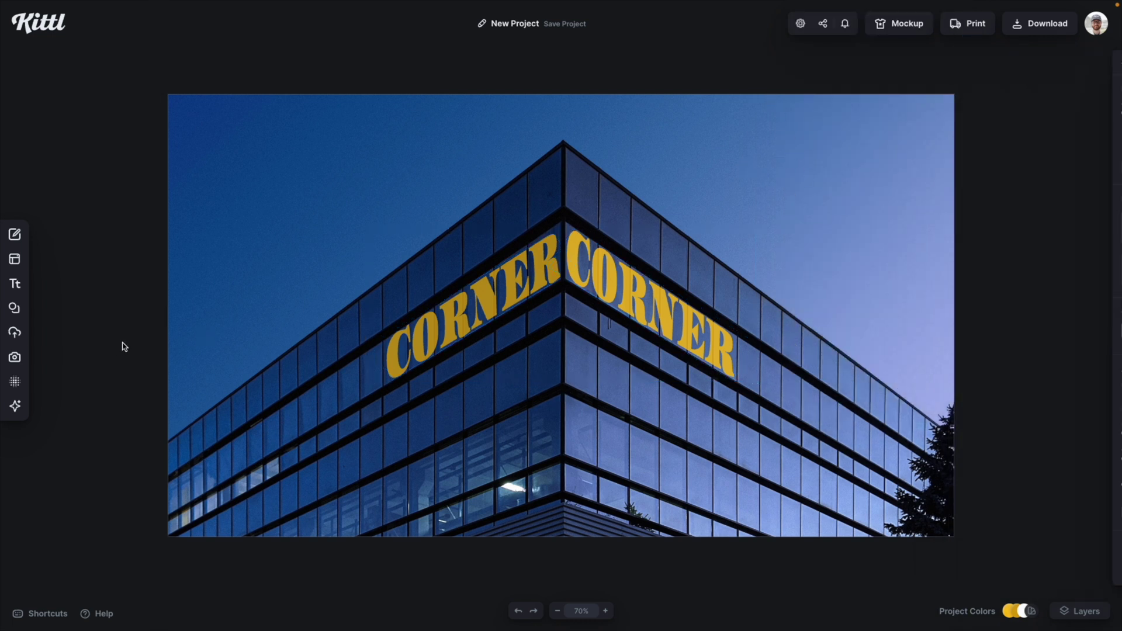